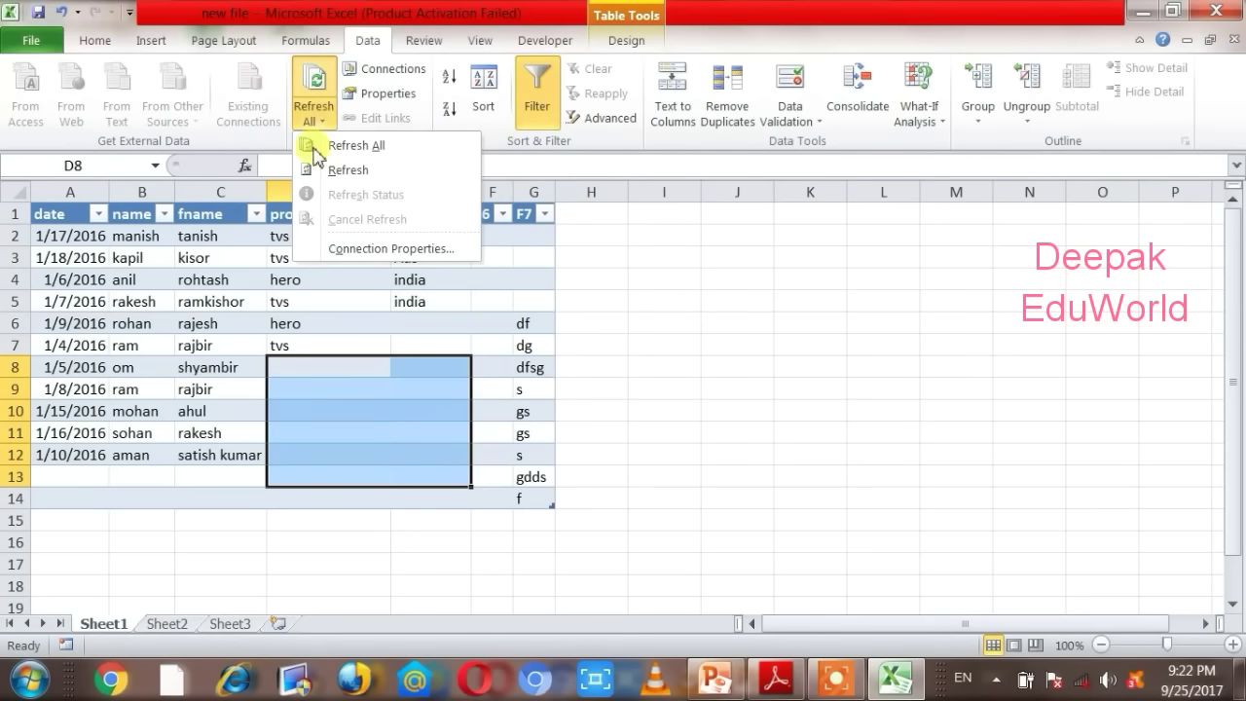
# Step: Set the Book1 connection to refresh every 60 minutes and when opening the file, keeping background refresh enabled
pyautogui.click(381, 249)
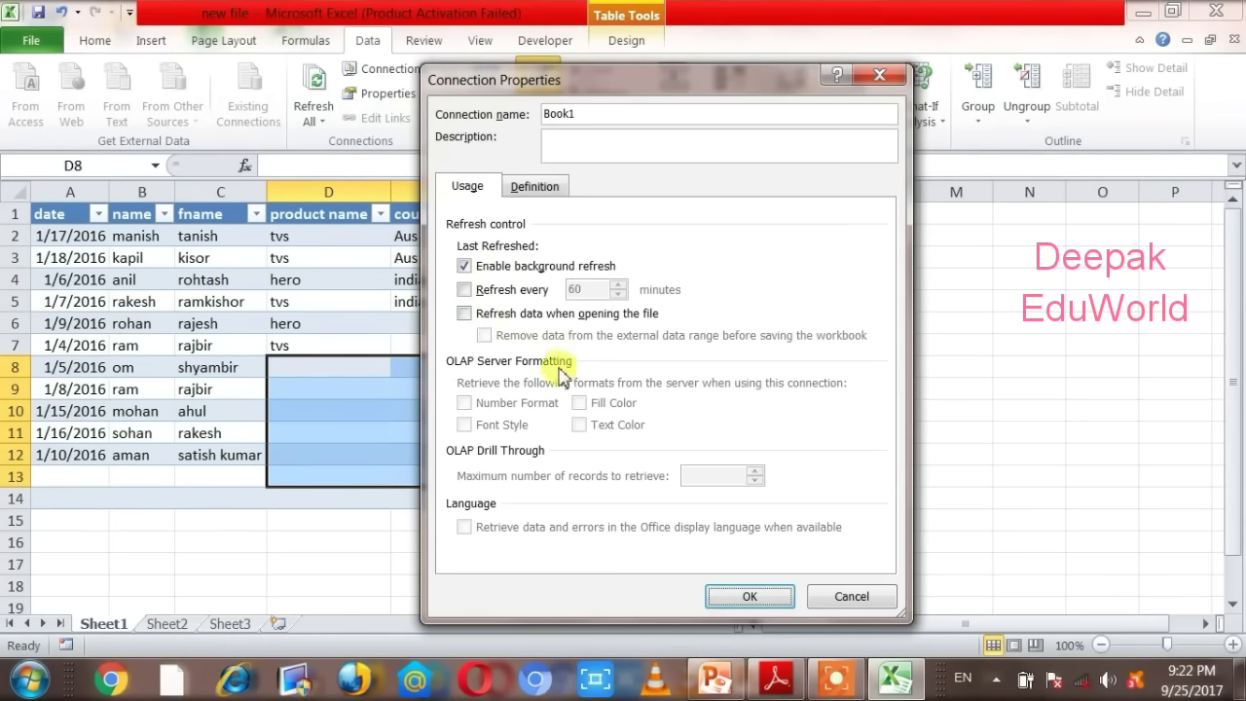
pyautogui.click(473, 316)
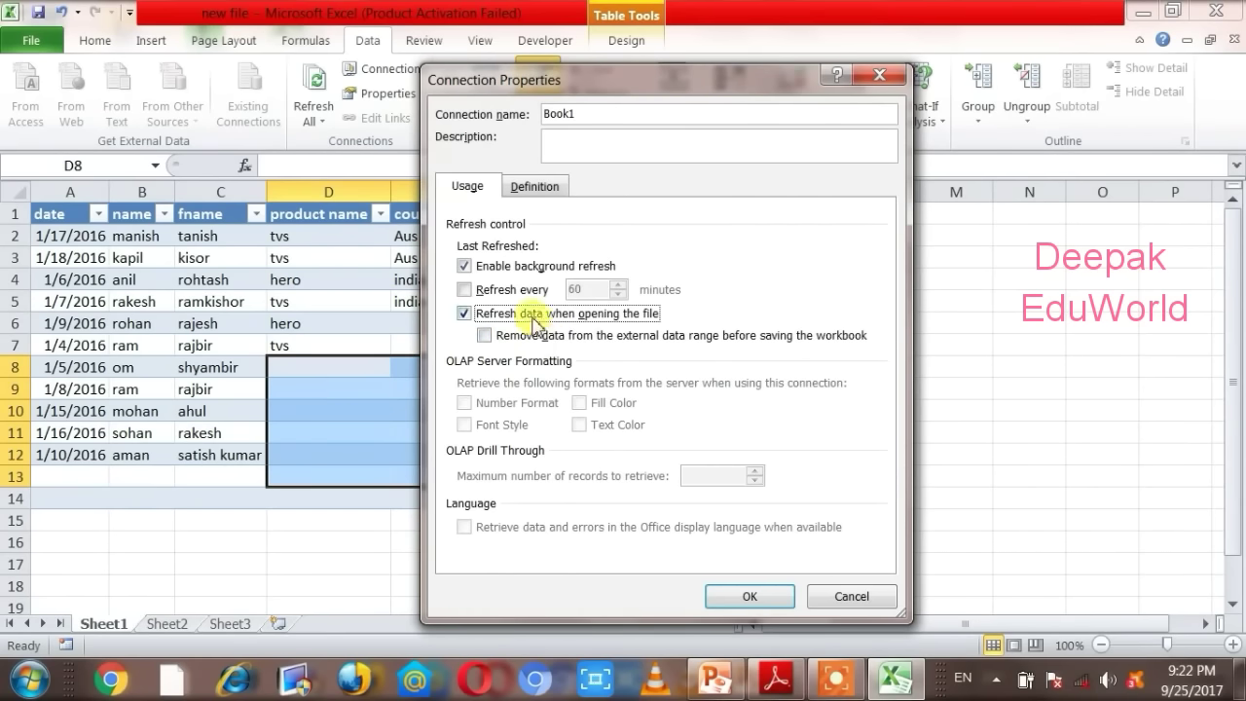
pyautogui.click(466, 290)
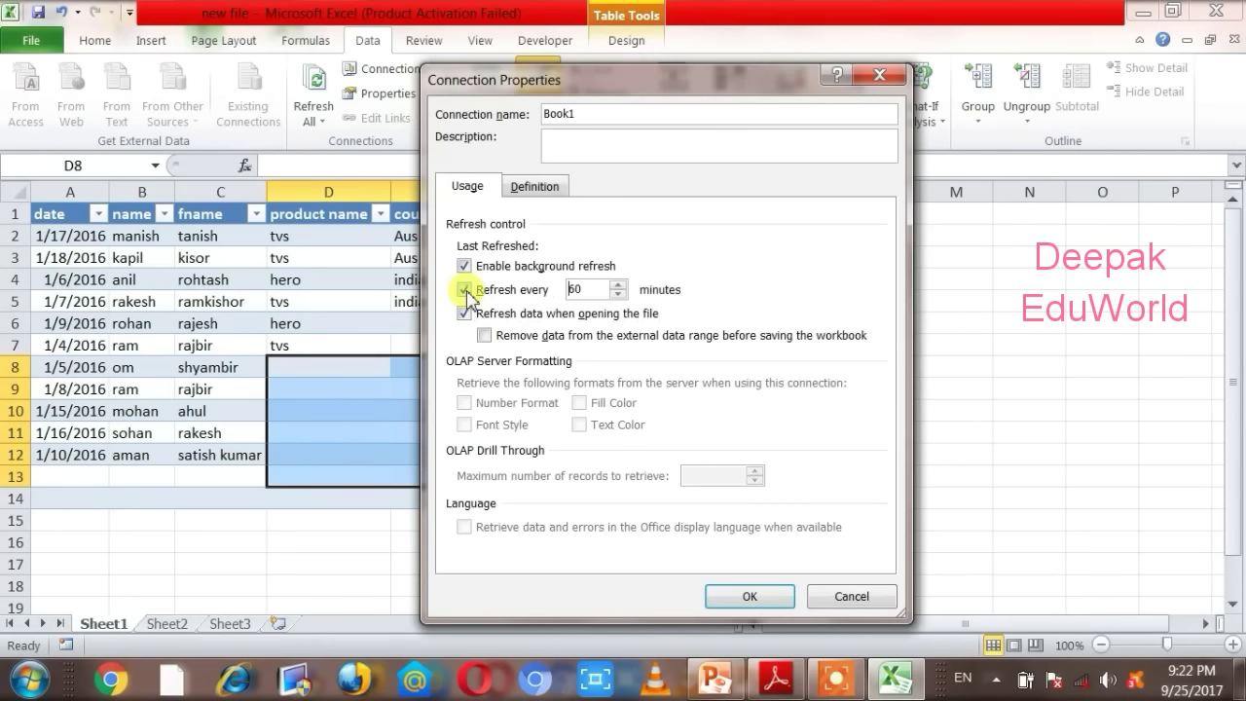
pyautogui.click(601, 293)
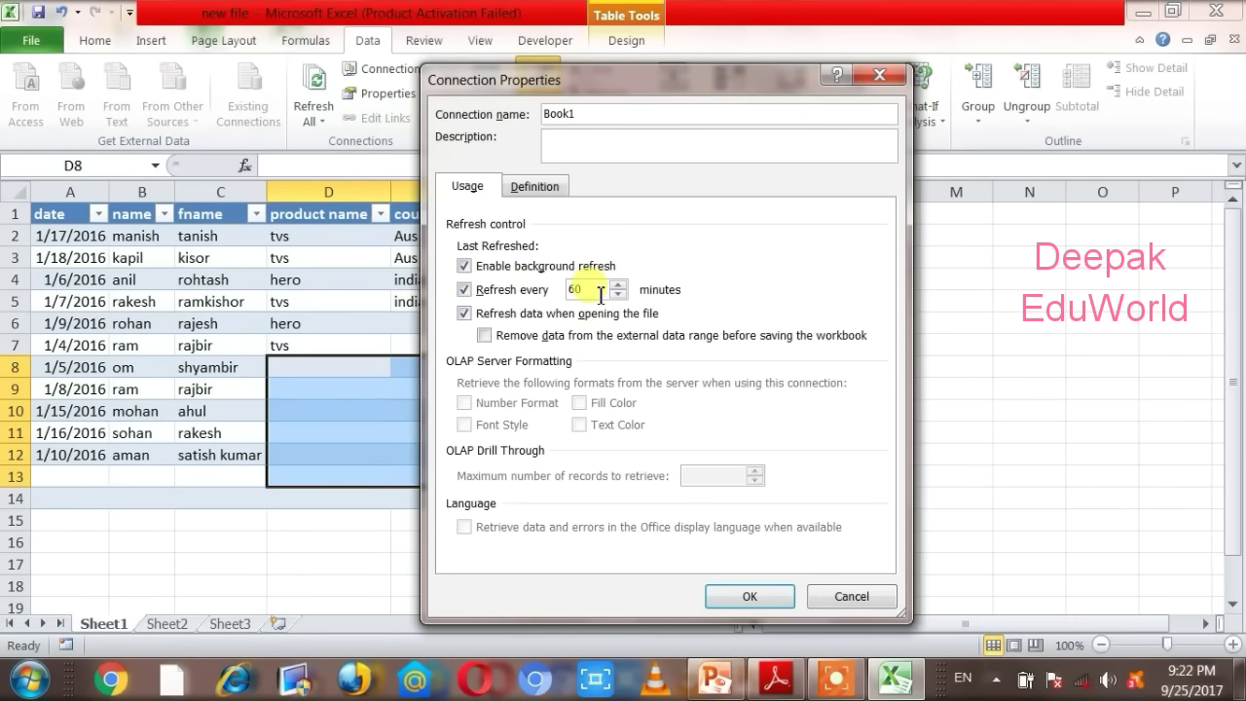
pyautogui.moveTo(565, 289); pyautogui.dragTo(587, 289)
pyautogui.click(738, 597)
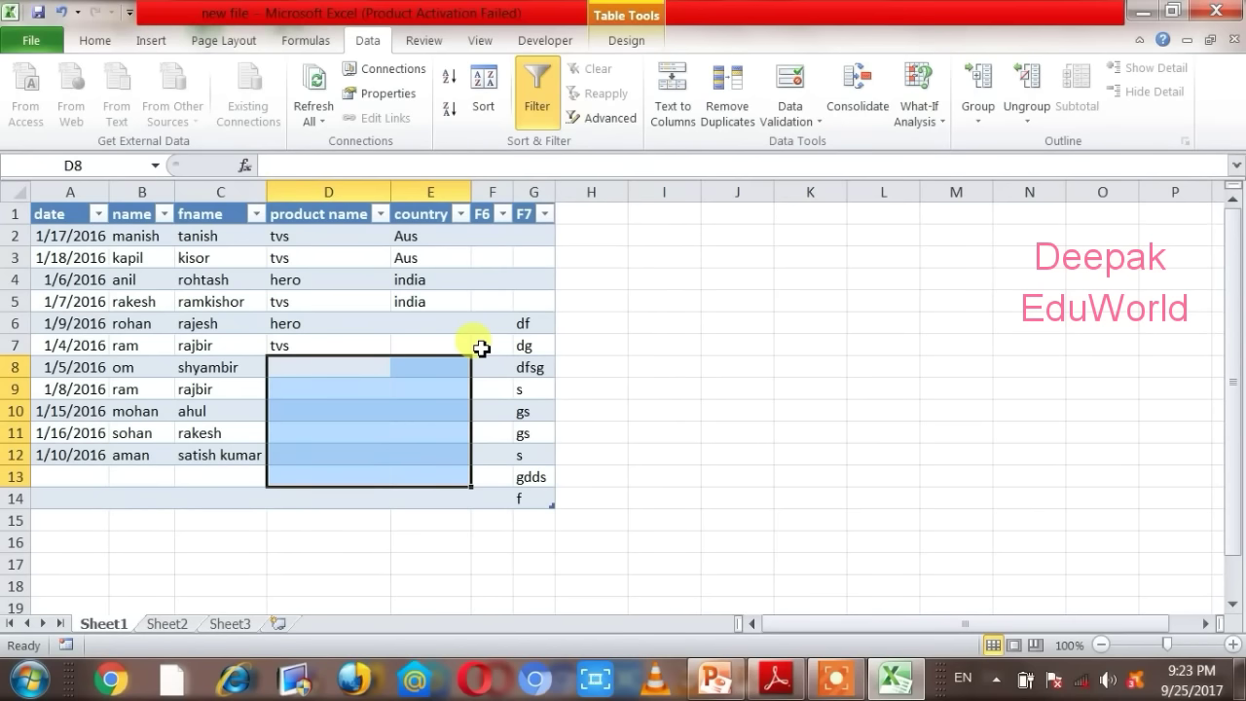
pyautogui.click(681, 411)
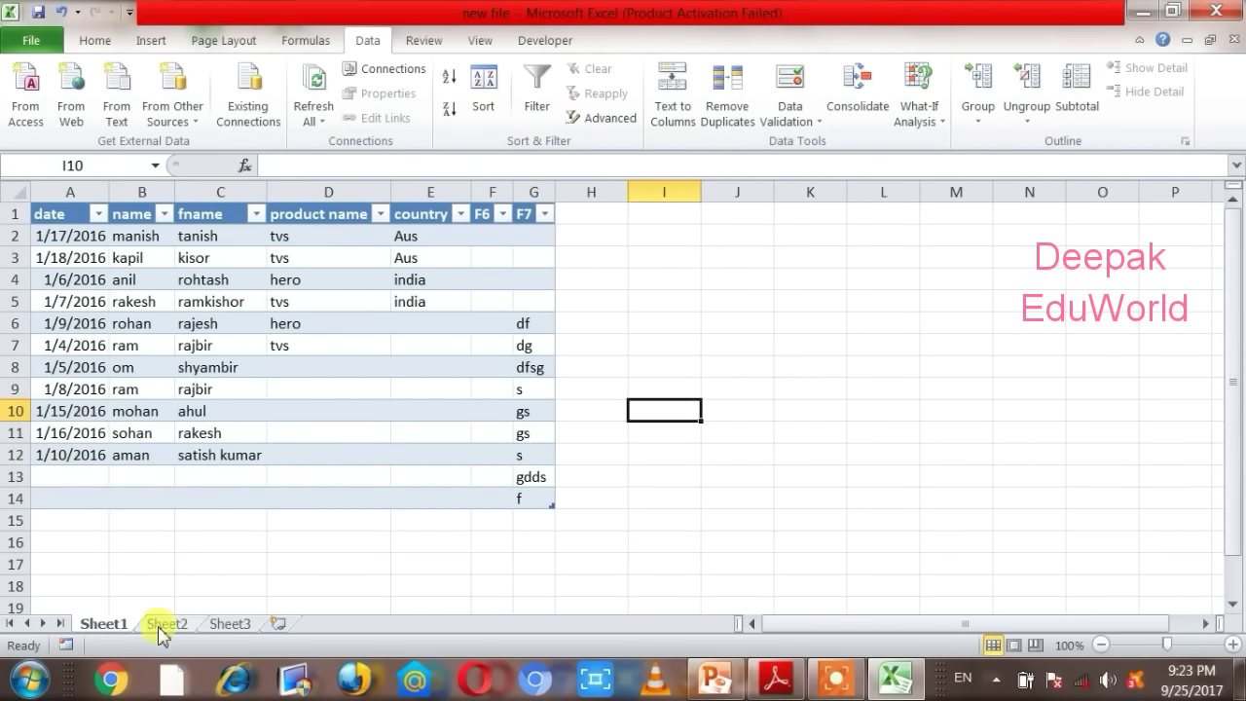
# Step: Select cell C4 on Sheet2 and browse for more data sources from the existing connections
pyautogui.click(159, 630)
pyautogui.click(248, 288)
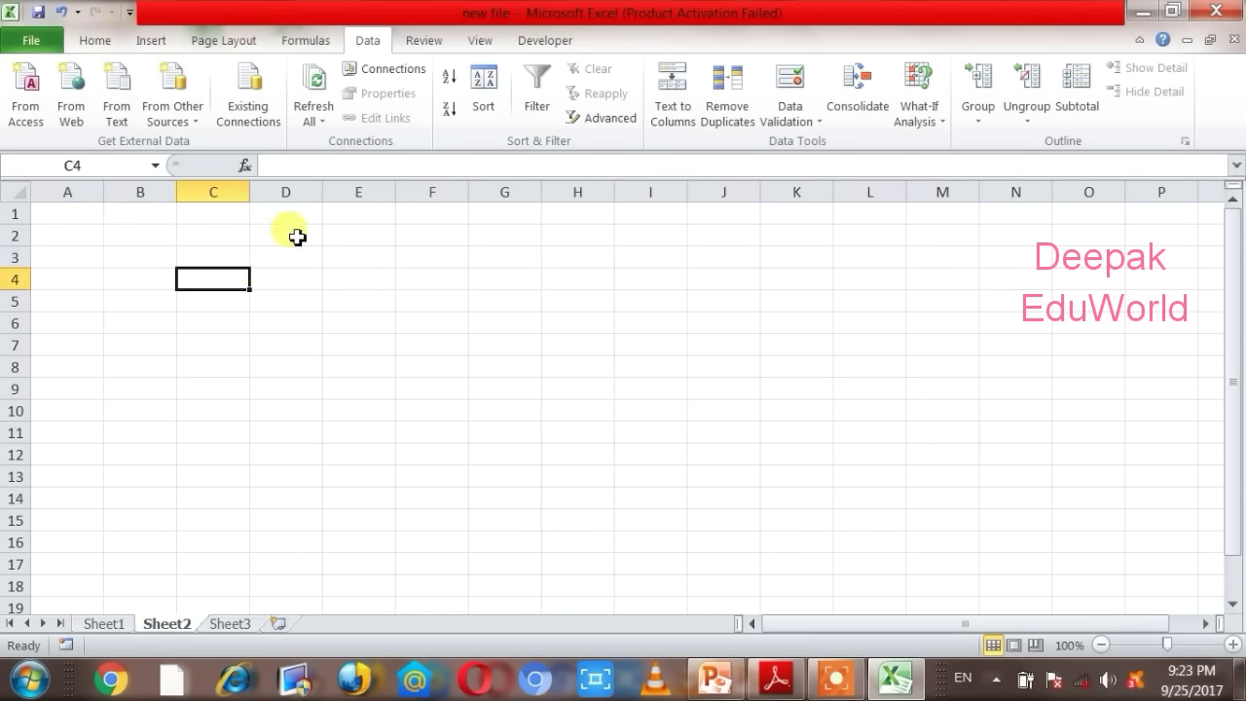
pyautogui.click(261, 125)
pyautogui.click(437, 181)
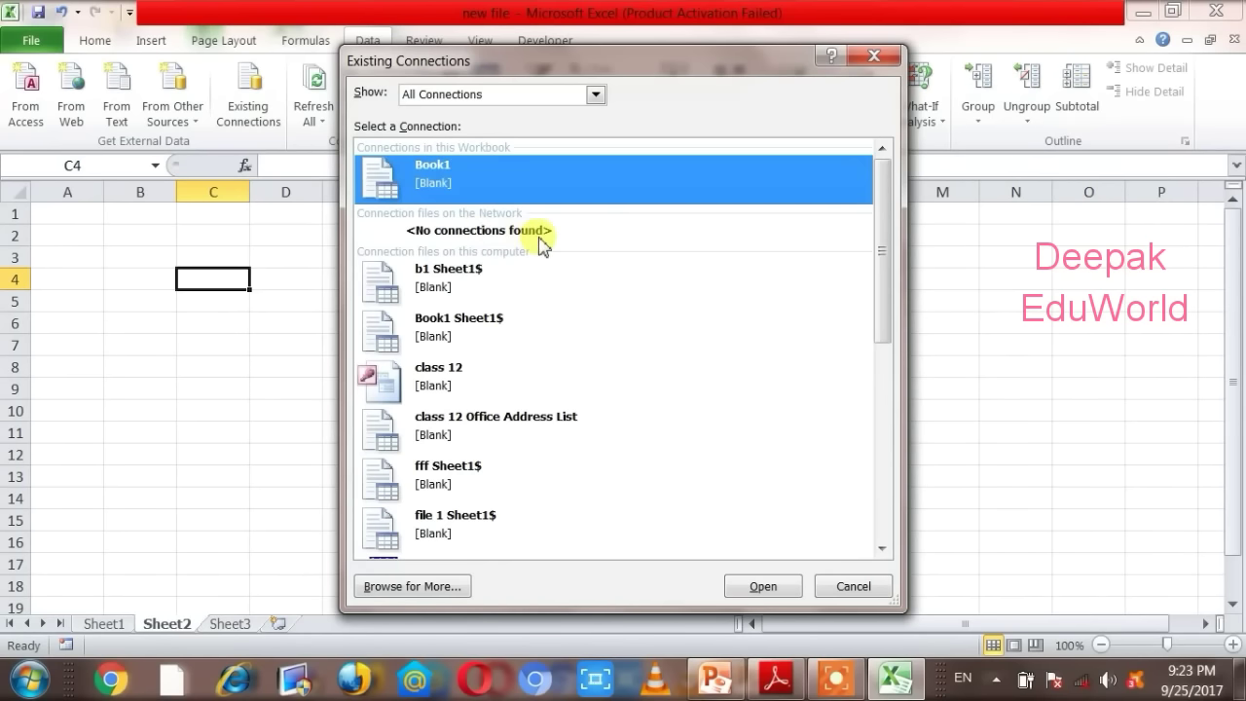
pyautogui.click(413, 589)
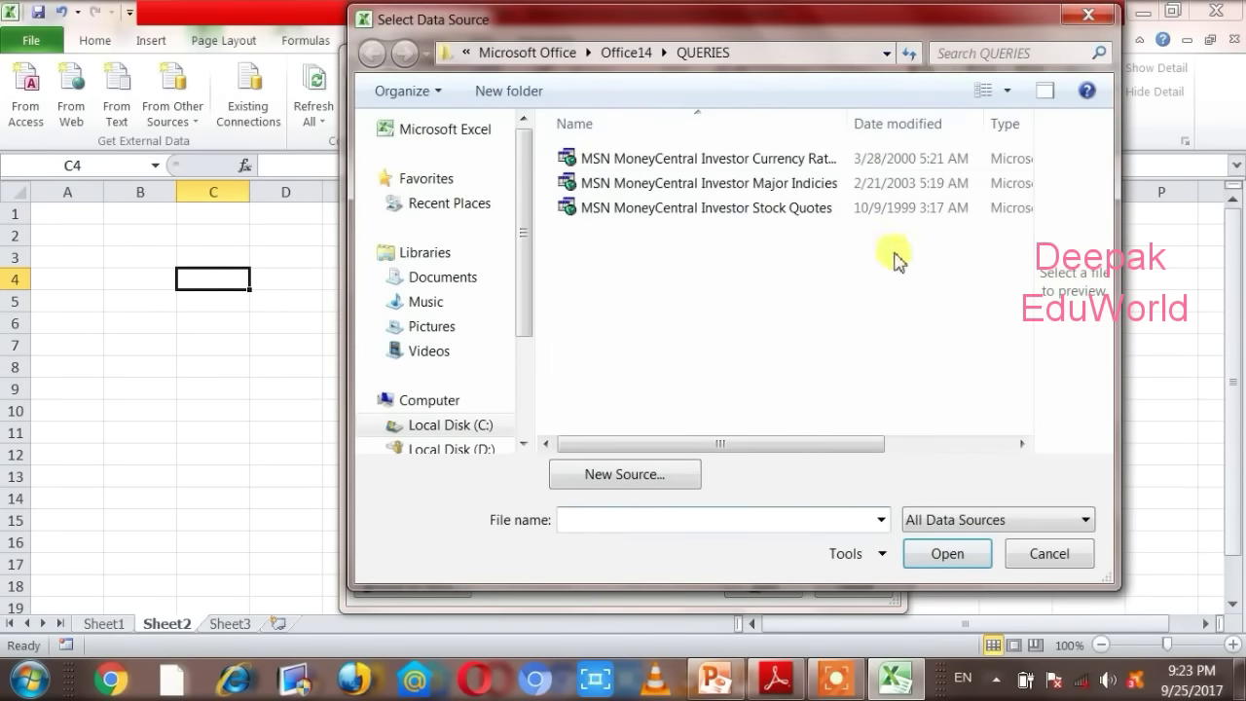
# Step: Open the sale 2015 workbook from the sales record folder on the Desktop as the data source
pyautogui.click(884, 53)
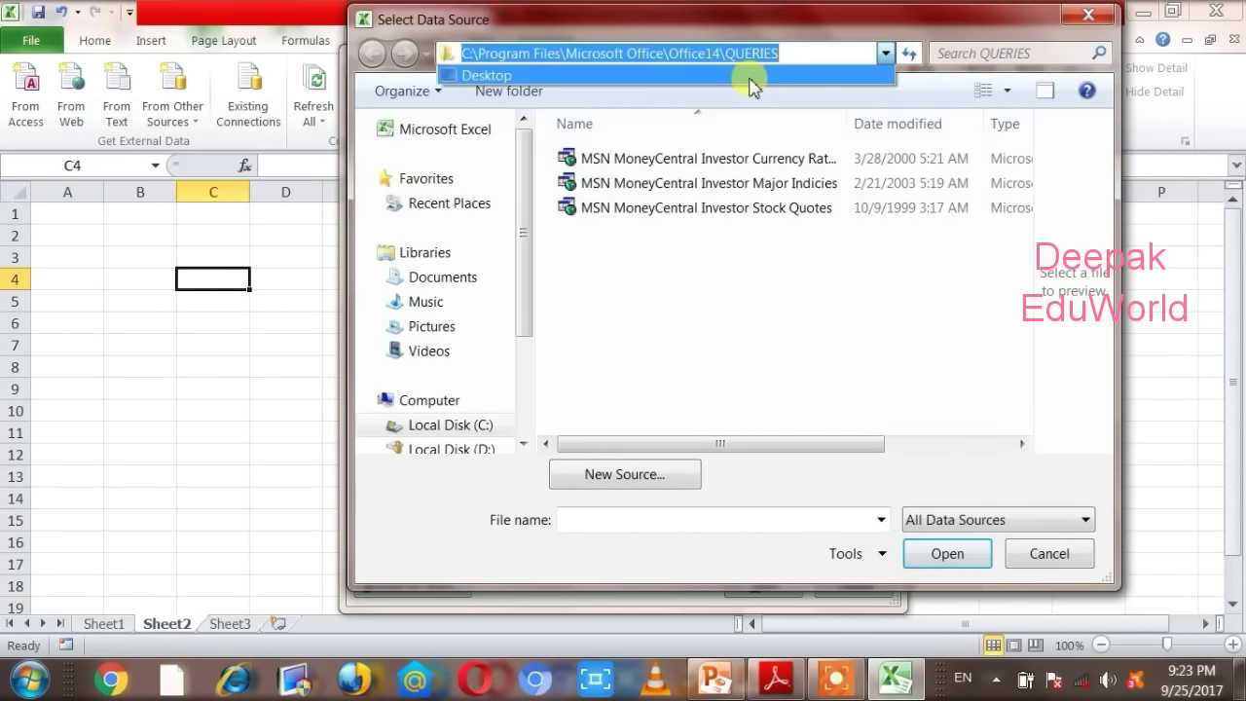
pyautogui.click(755, 86)
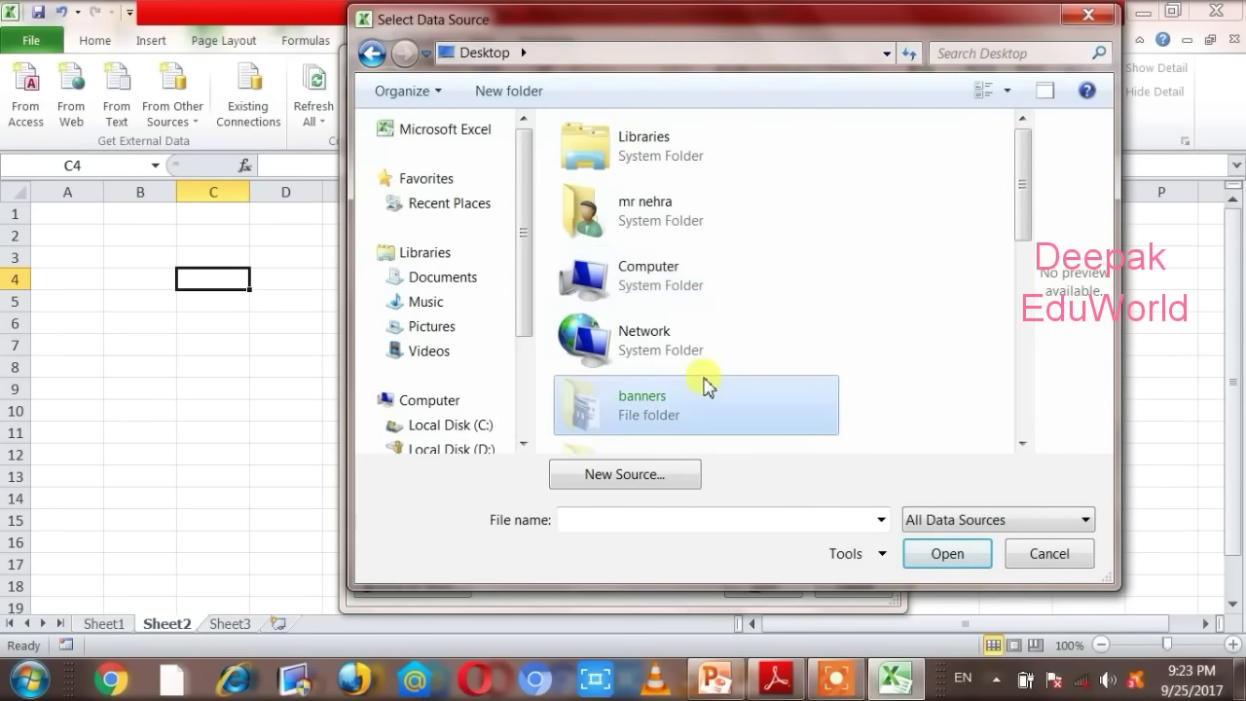
pyautogui.scroll(-5, 705, 386)
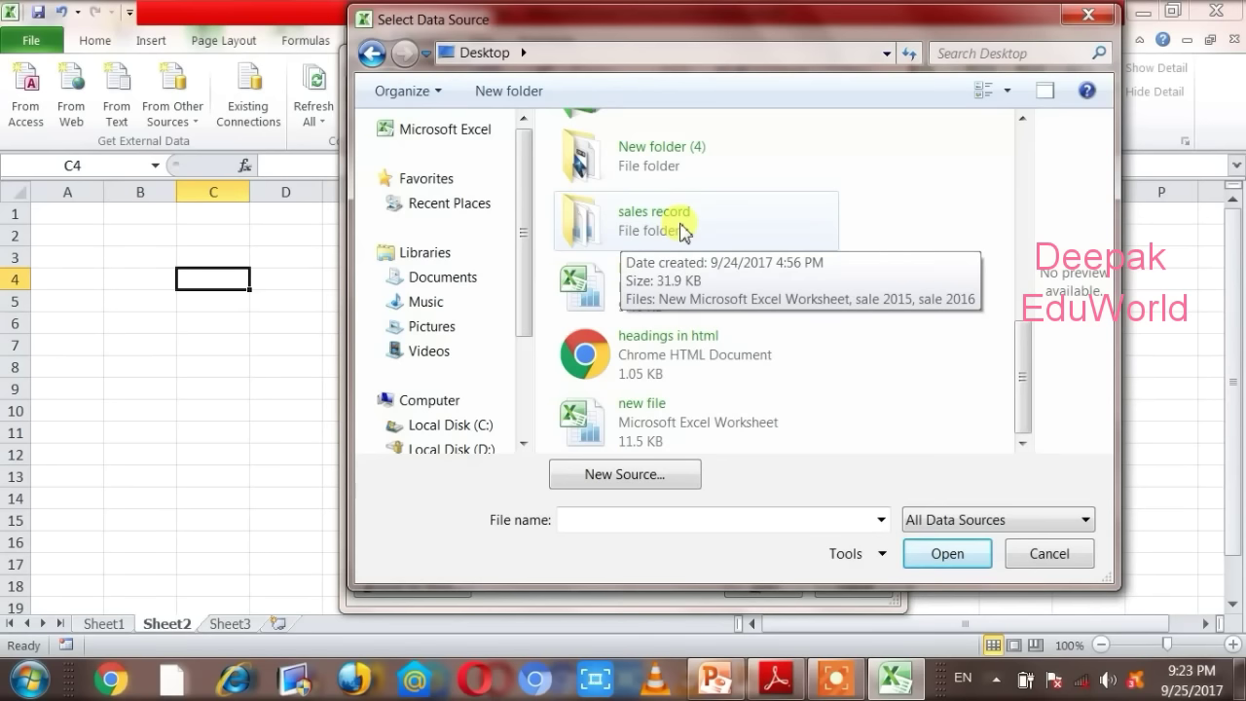
pyautogui.doubleClick(635, 216)
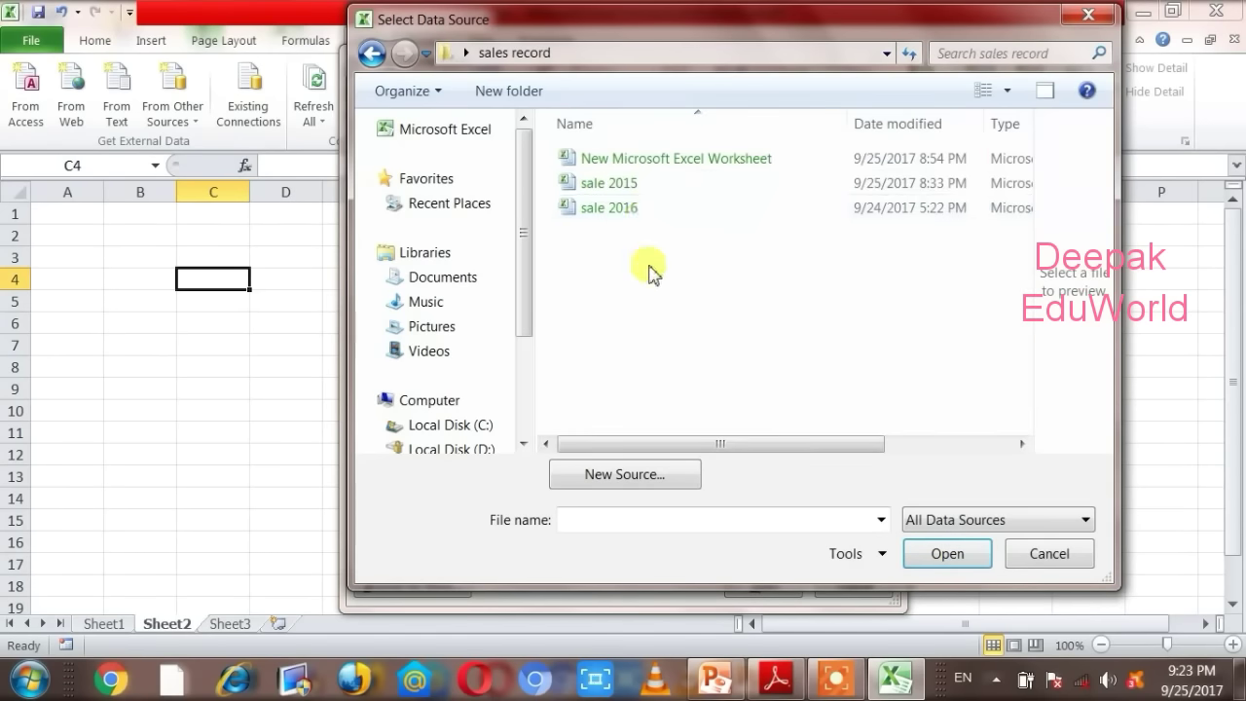
pyautogui.click(620, 191)
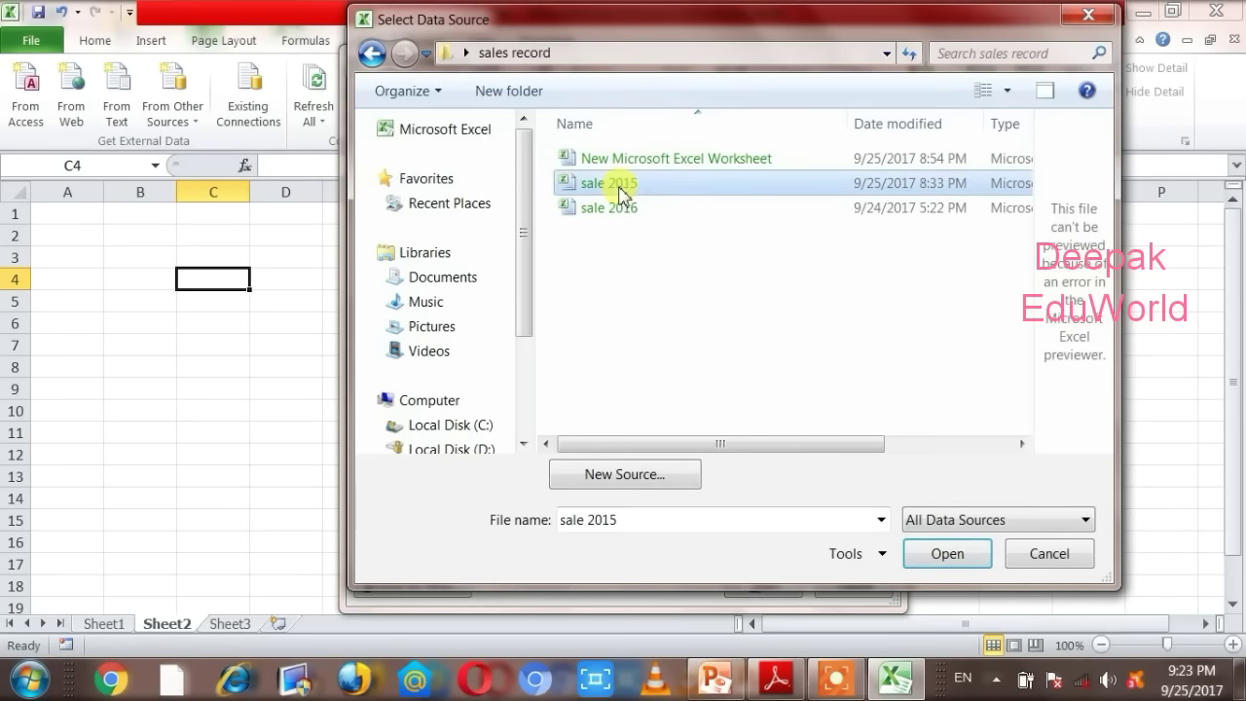
pyautogui.click(930, 560)
# Step: Import Sheet1$ with its first row as column headers, as a table in the existing worksheet at cell C4
pyautogui.click(486, 319)
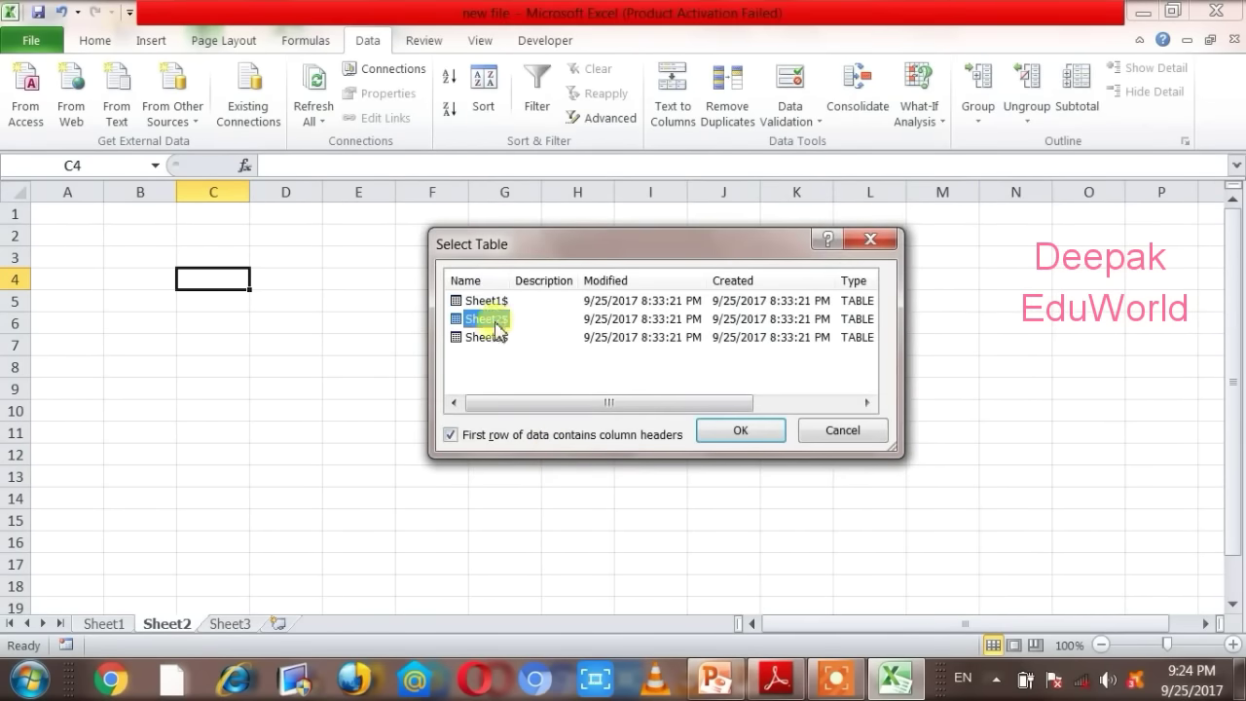
pyautogui.click(490, 336)
pyautogui.click(484, 301)
pyautogui.click(487, 319)
pyautogui.click(490, 337)
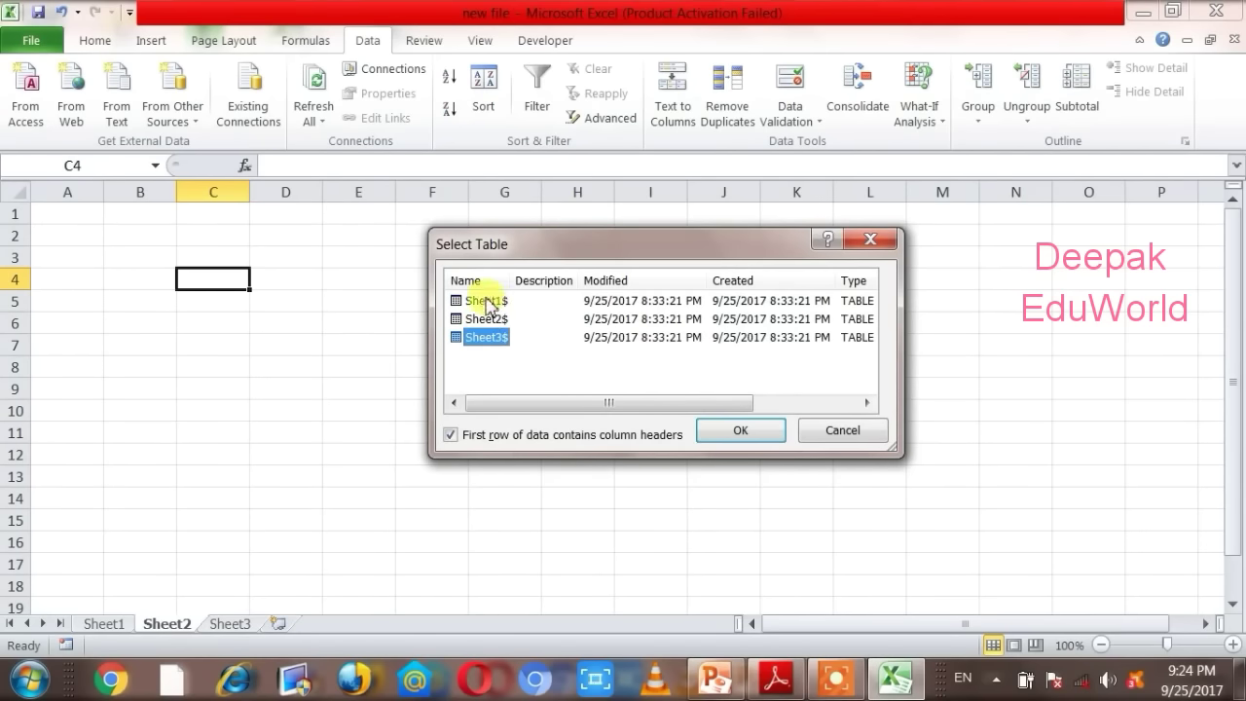
pyautogui.click(482, 301)
pyautogui.click(721, 434)
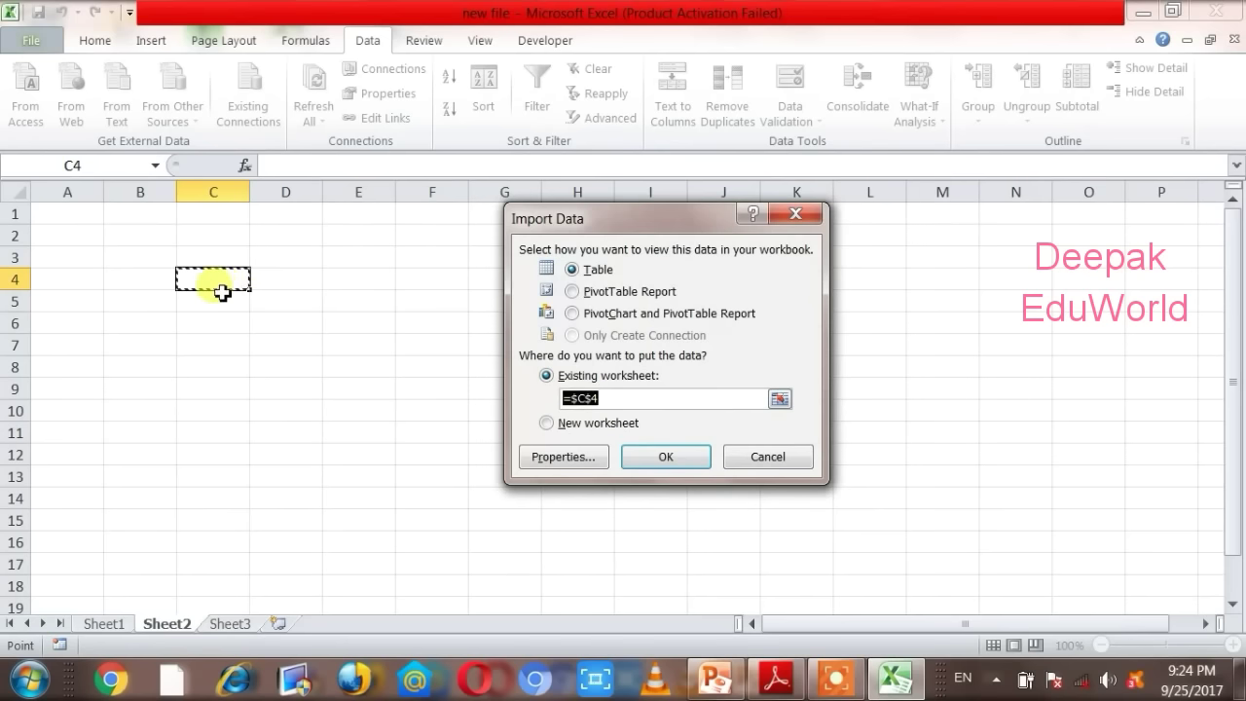
pyautogui.click(650, 459)
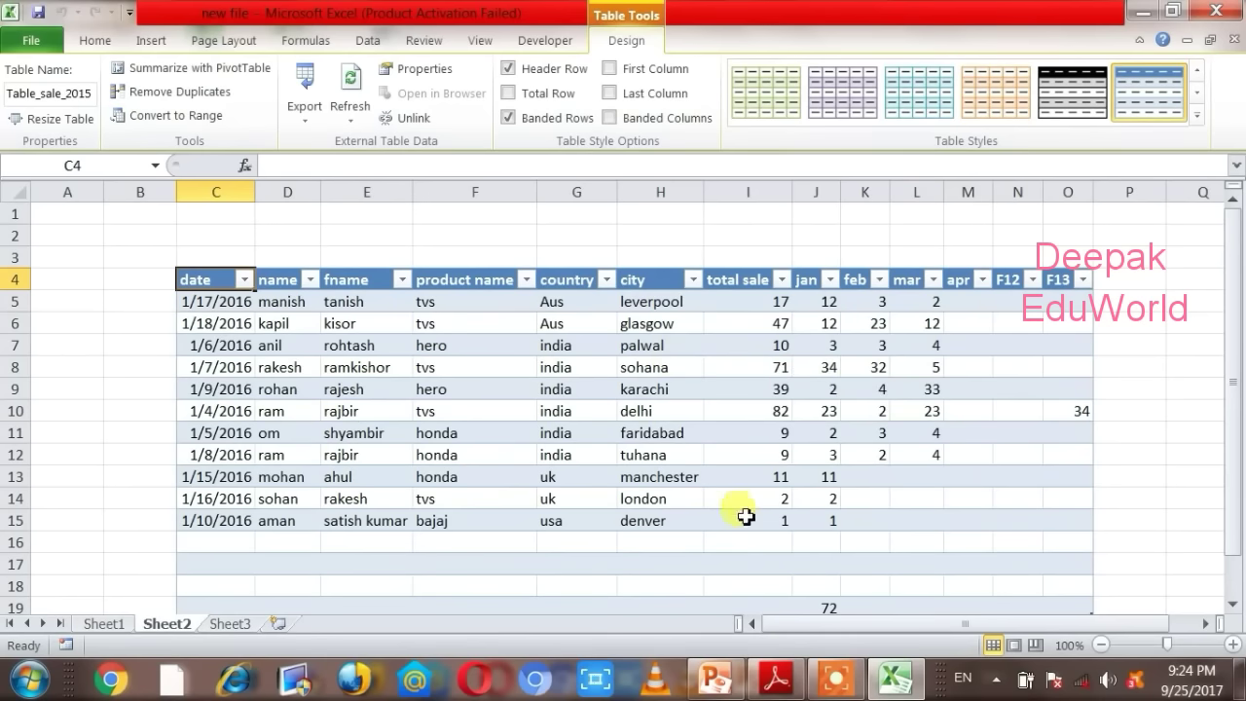
# Step: Save the new file workbook and close it
pyautogui.click(31, 40)
pyautogui.click(54, 81)
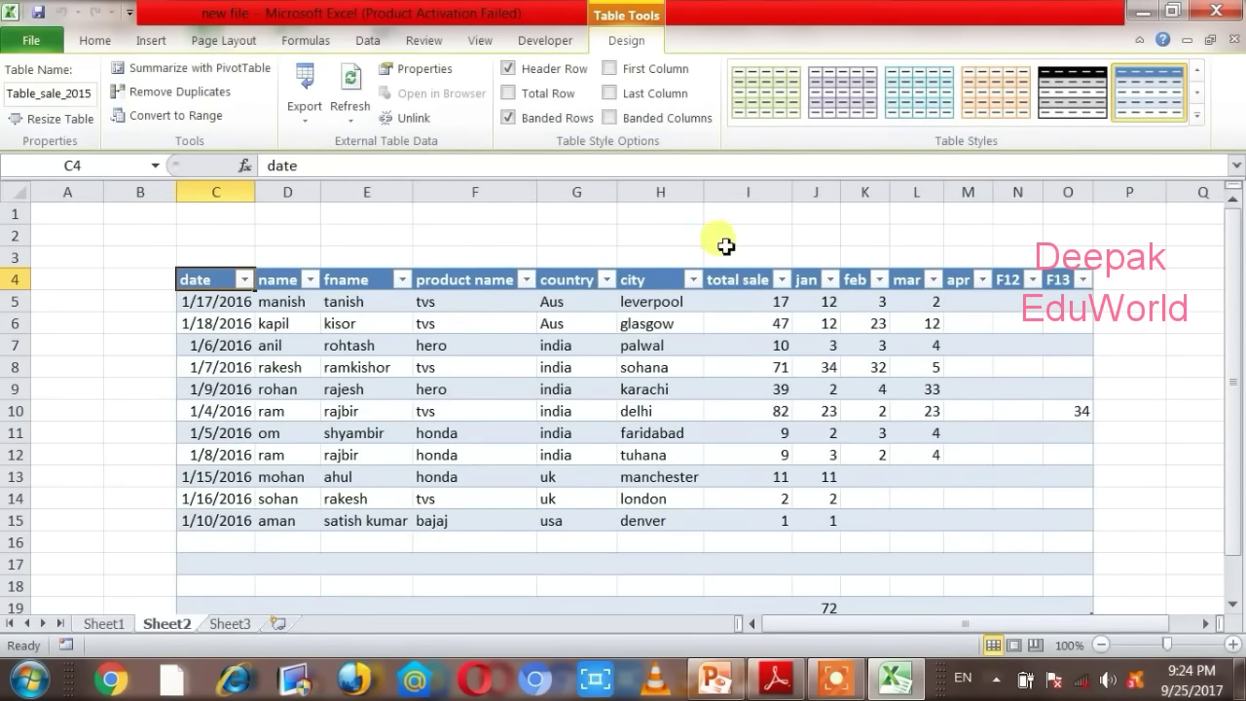
pyautogui.click(1214, 11)
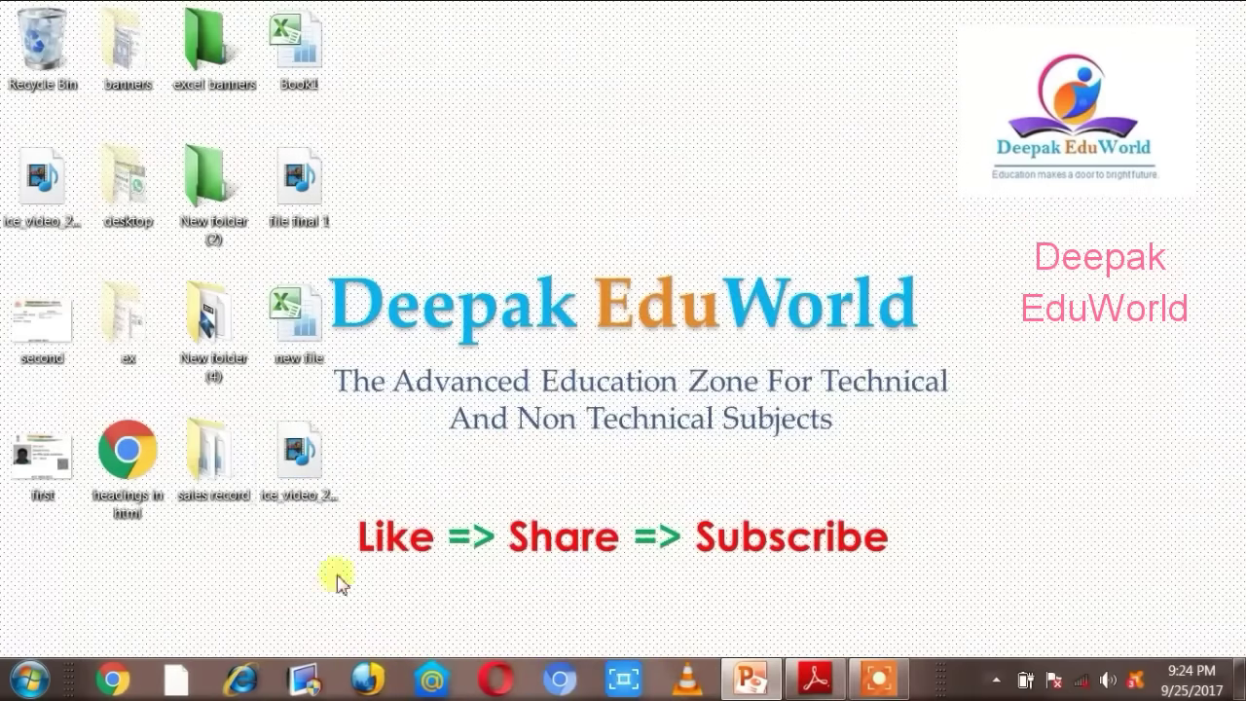
# Step: Open the source workbook sale 2015 from the sales record folder on the desktop and dismiss the activation wizard
pyautogui.doubleClick(198, 471)
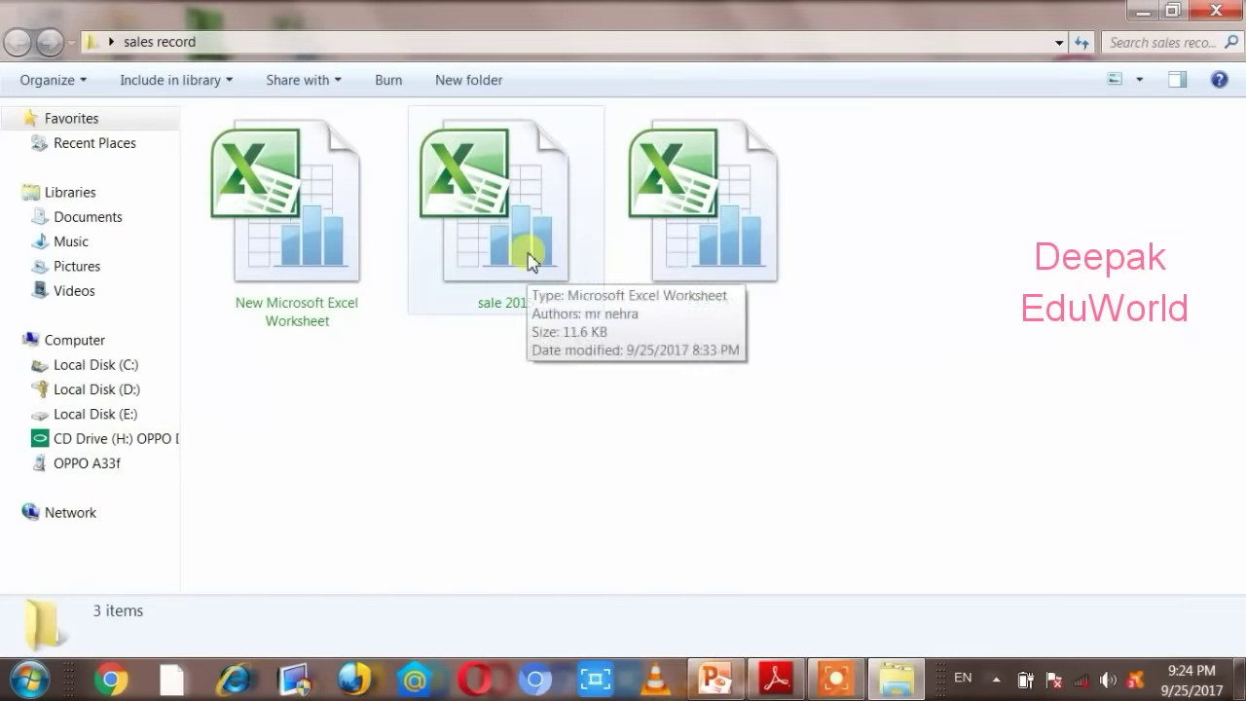
pyautogui.doubleClick(529, 256)
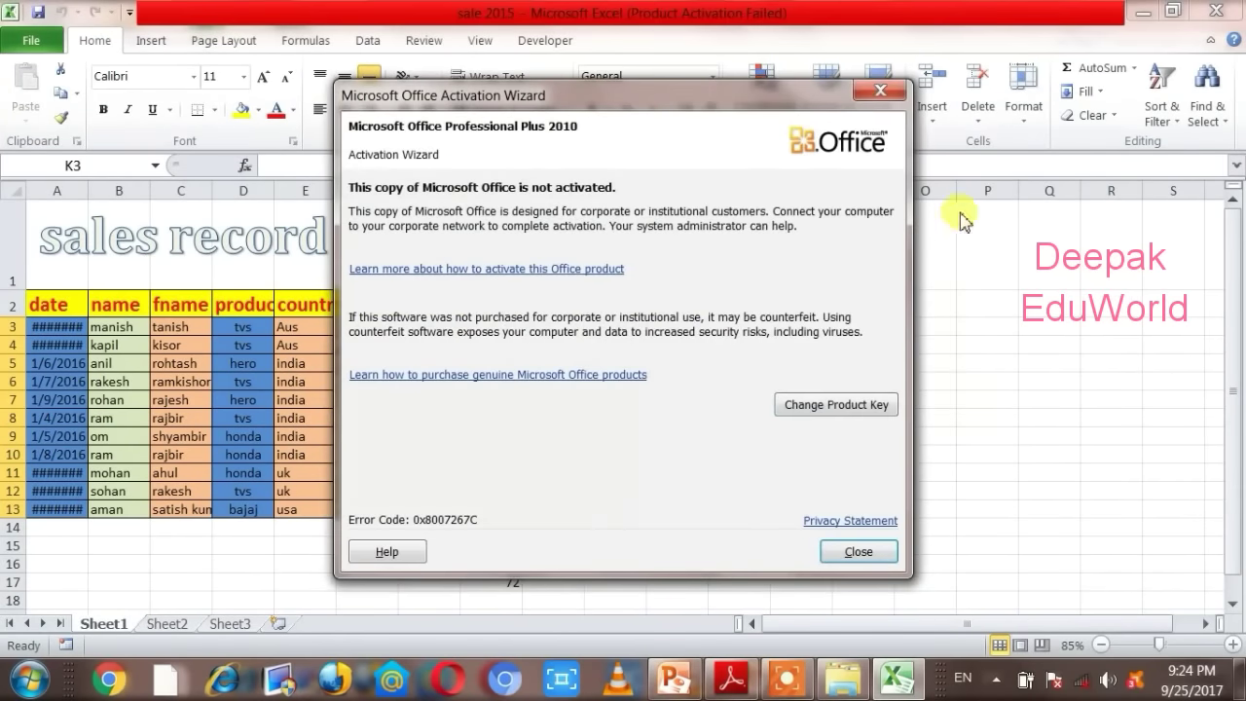
pyautogui.click(881, 90)
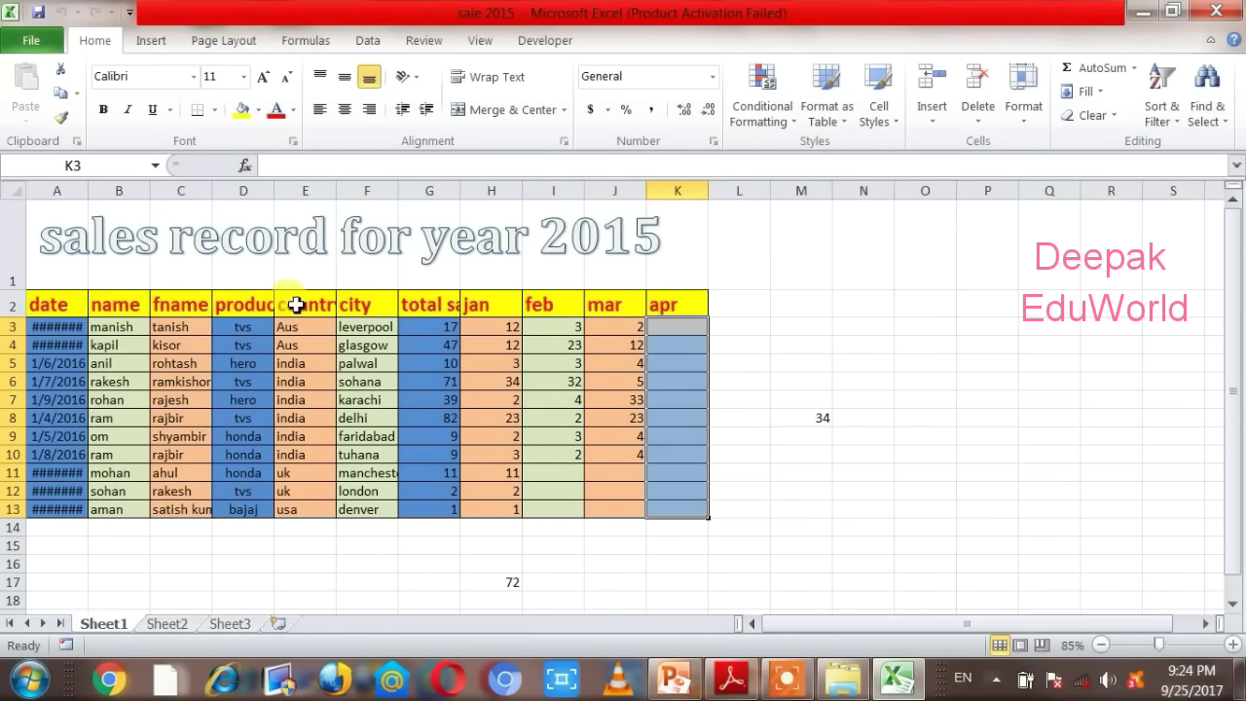
# Step: Clear the contents of the total sale through apr columns, cells G2:K13, in the sale 2015 sheet
pyautogui.moveTo(423, 301); pyautogui.dragTo(681, 521)
pyautogui.press('Delete')
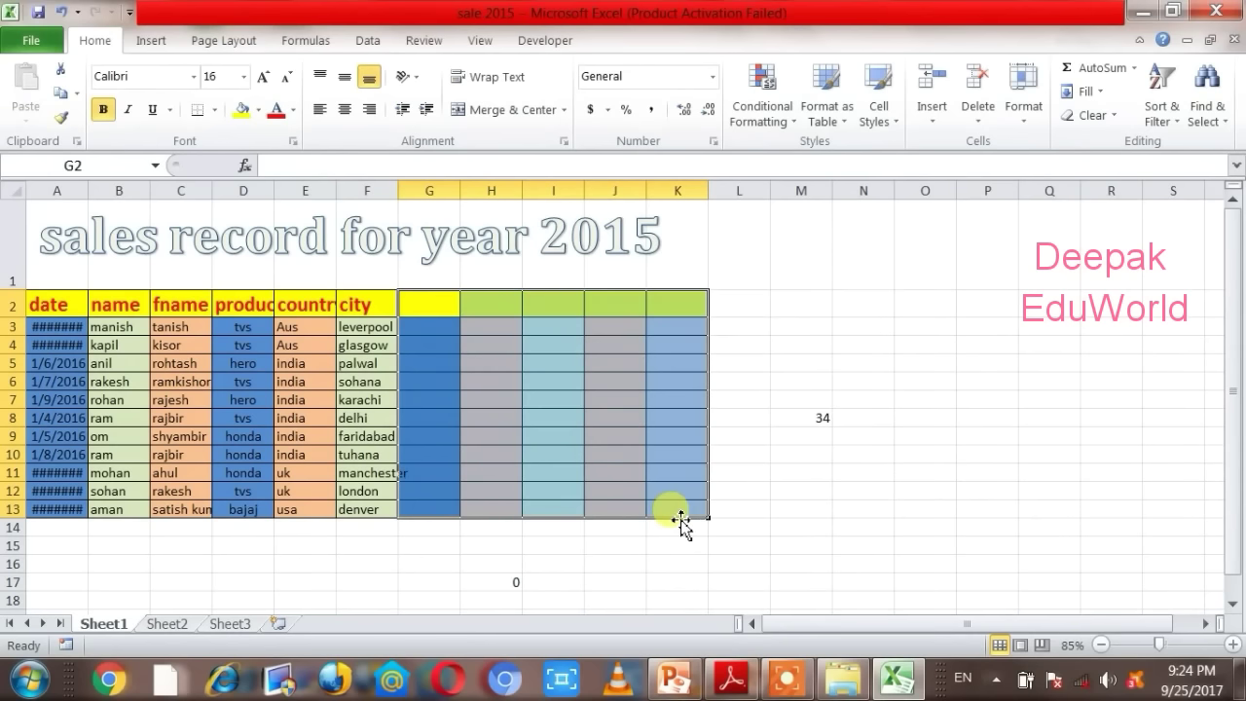
pyautogui.click(797, 379)
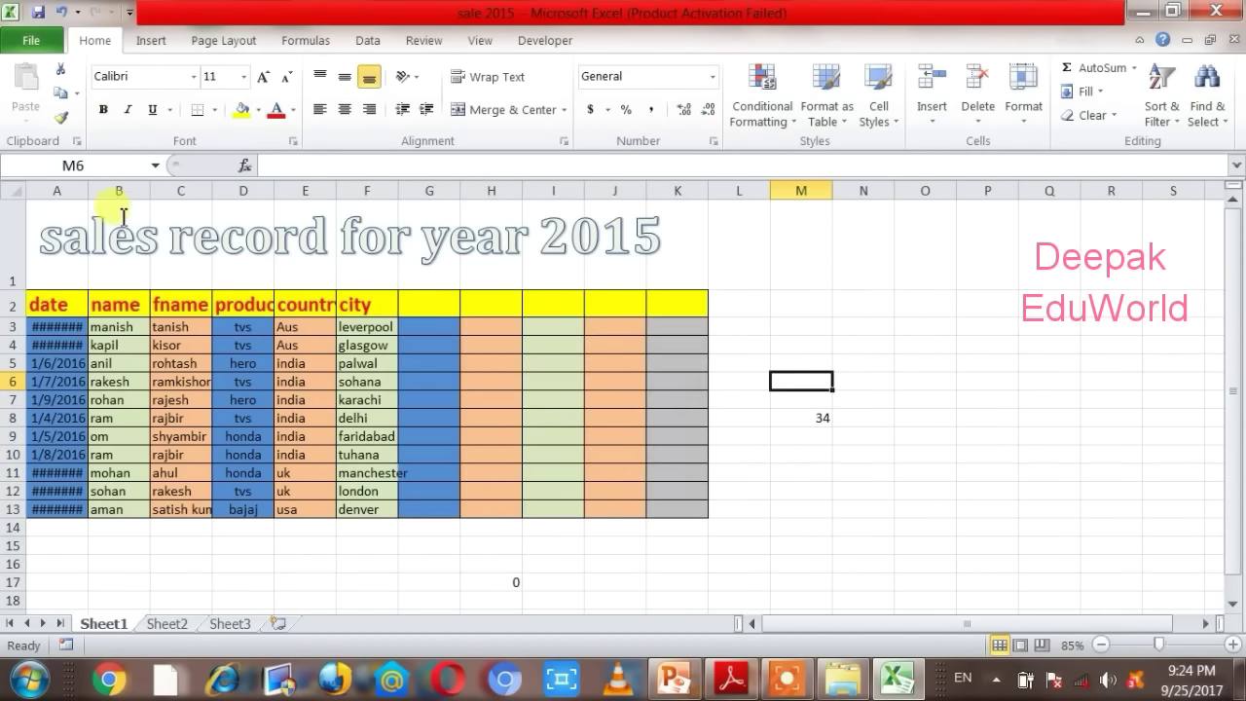
# Step: Save the sale 2015 workbook, then close it and the sales record folder window
pyautogui.click(29, 41)
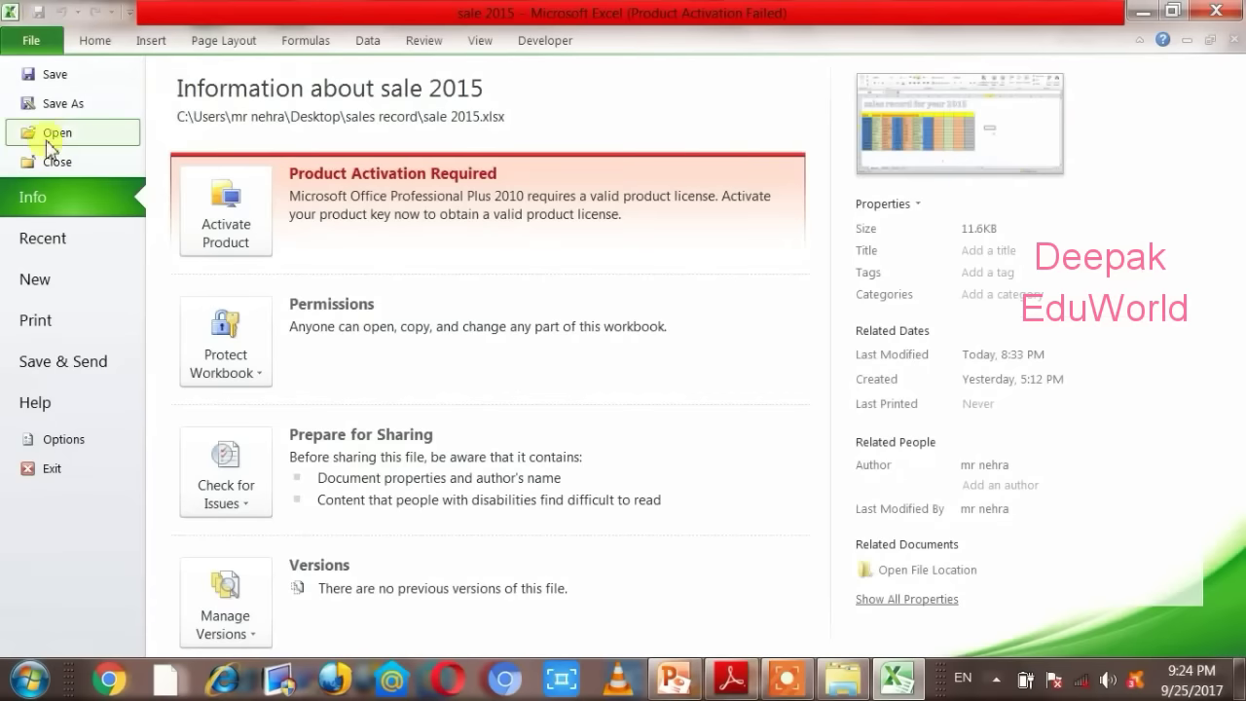
pyautogui.click(61, 82)
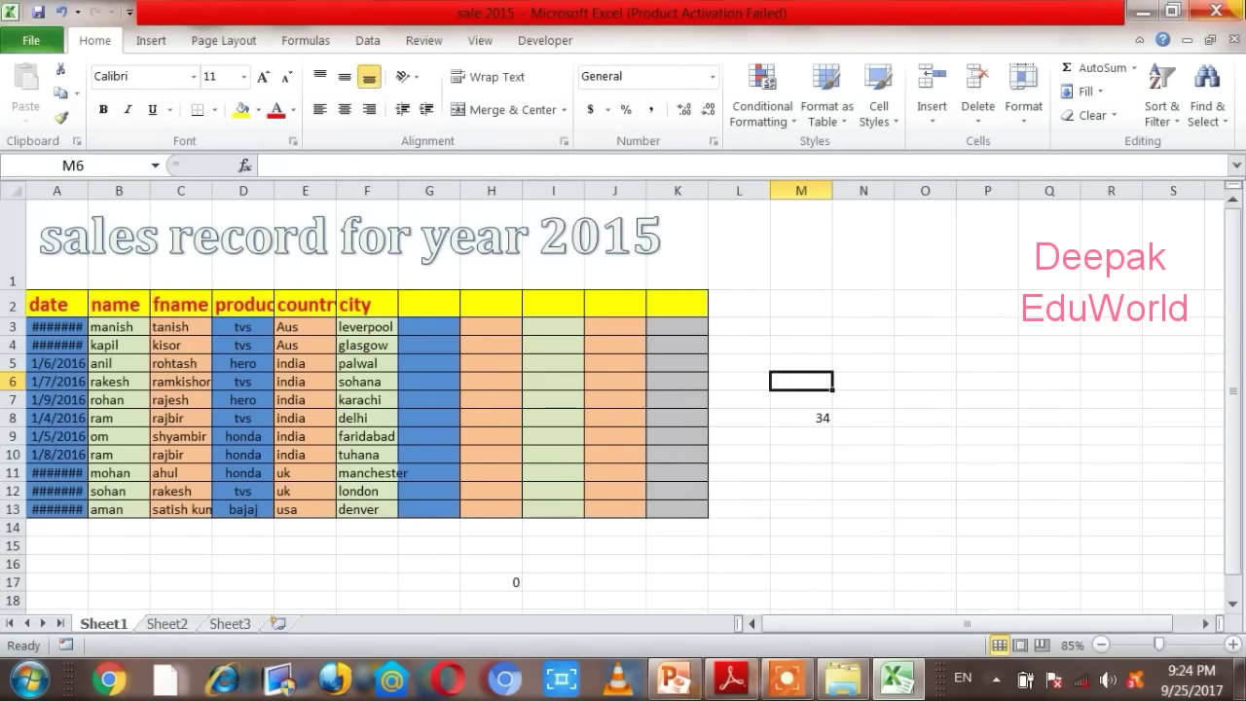
pyautogui.click(1216, 11)
pyautogui.click(1216, 11)
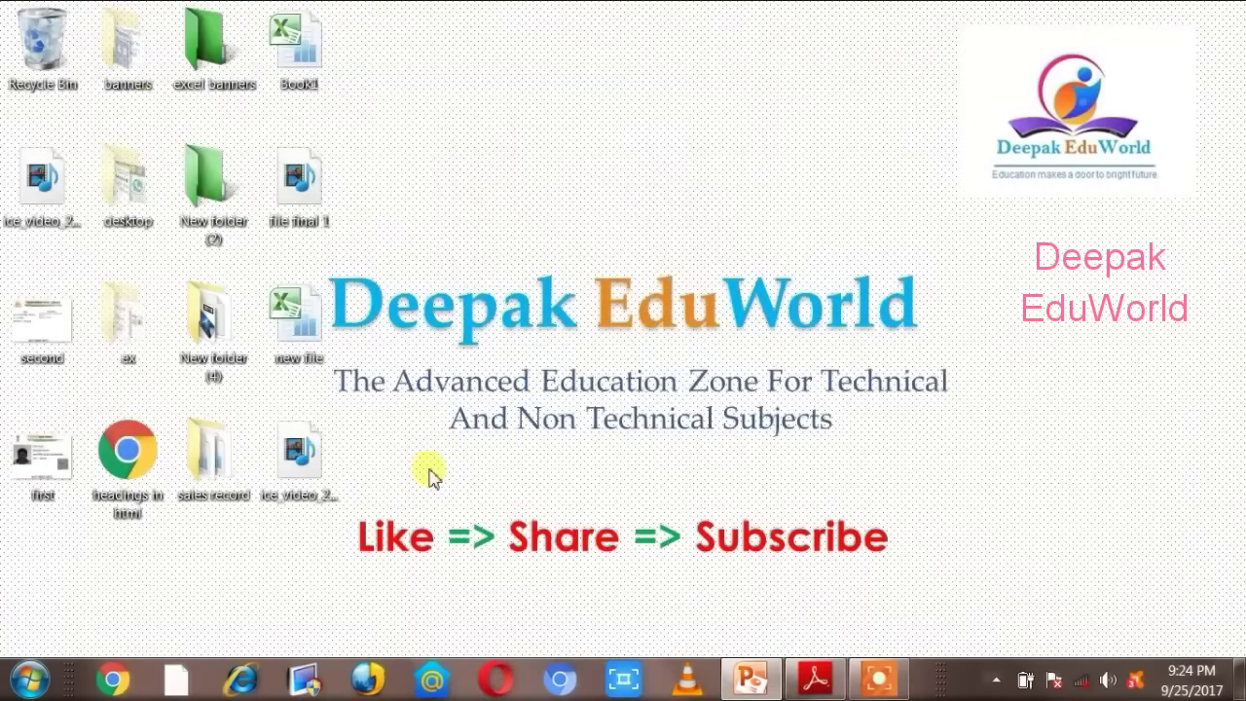
# Step: Reopen the new file workbook from the desktop and dismiss the activation wizard
pyautogui.rightClick(310, 331)
pyautogui.click(440, 126)
pyautogui.moveTo(310, 331)
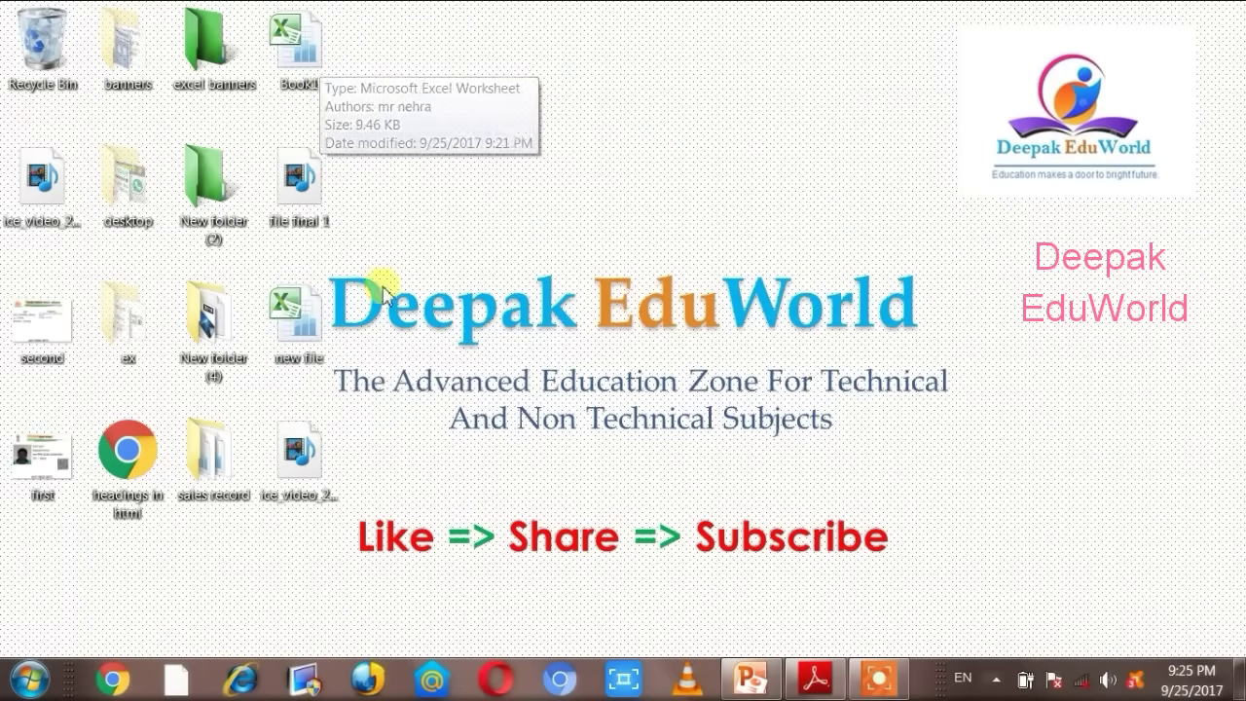
pyautogui.moveTo(215, 475)
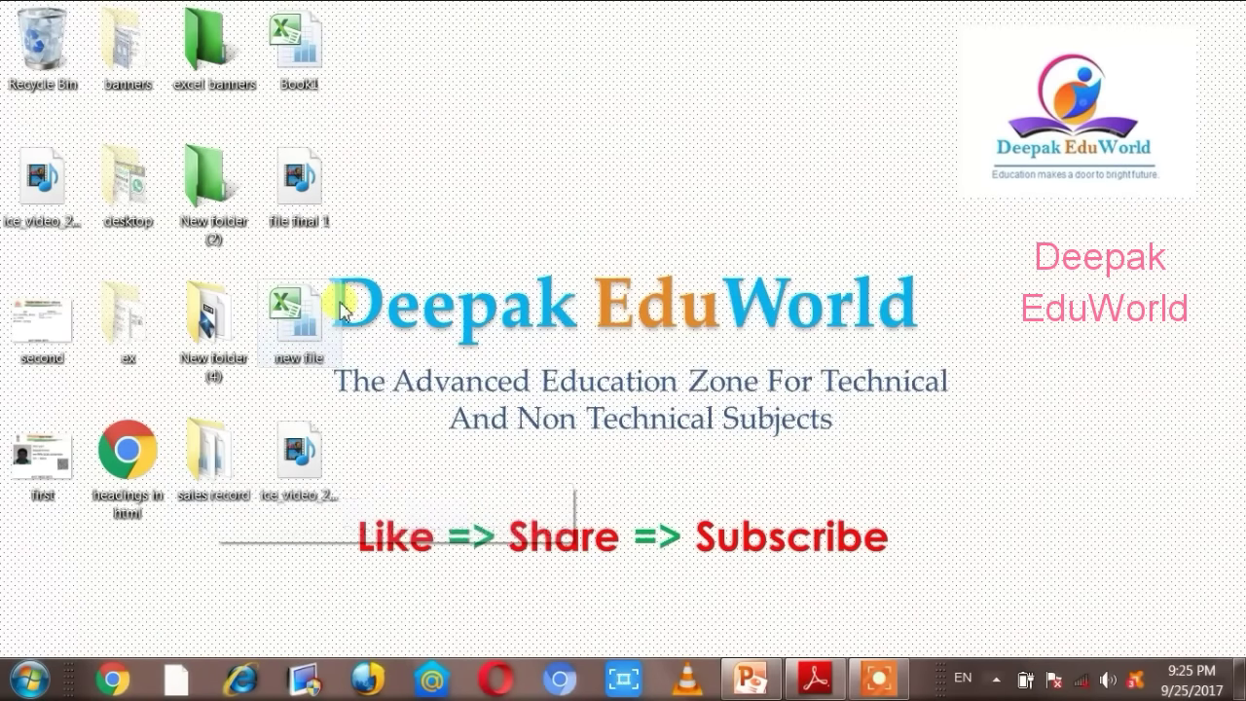
pyautogui.click(310, 322)
pyautogui.doubleClick(311, 324)
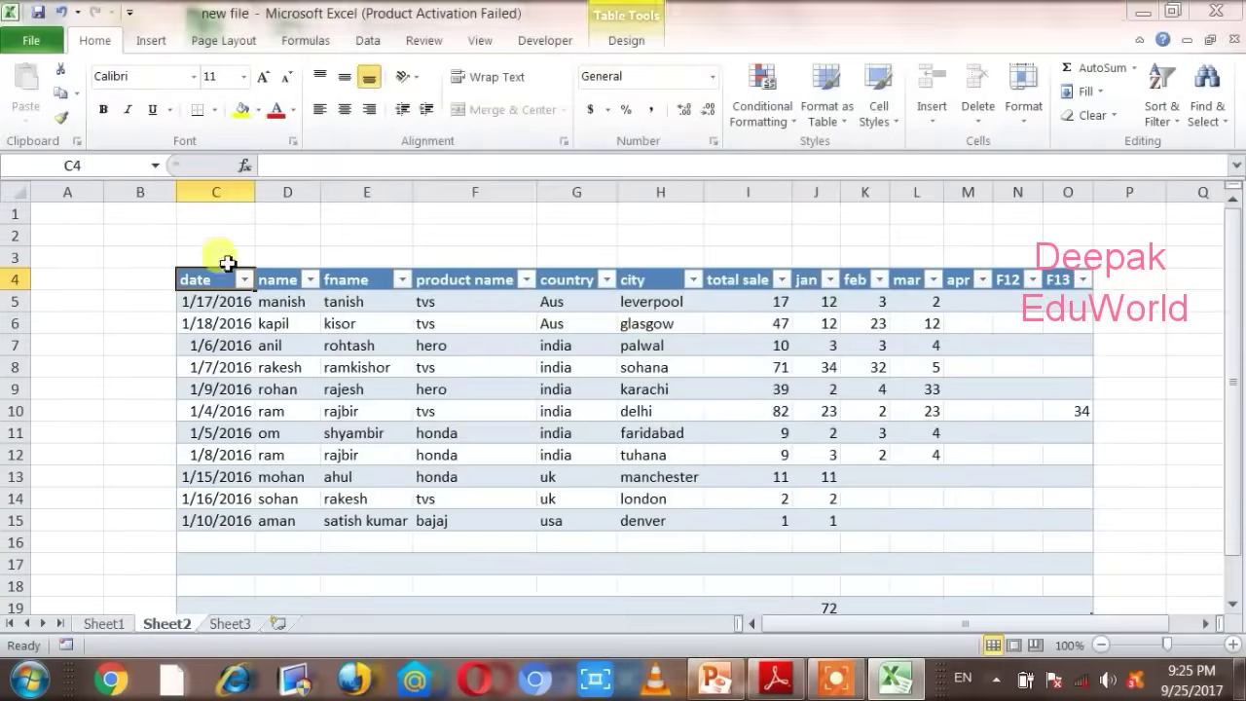
pyautogui.click(886, 96)
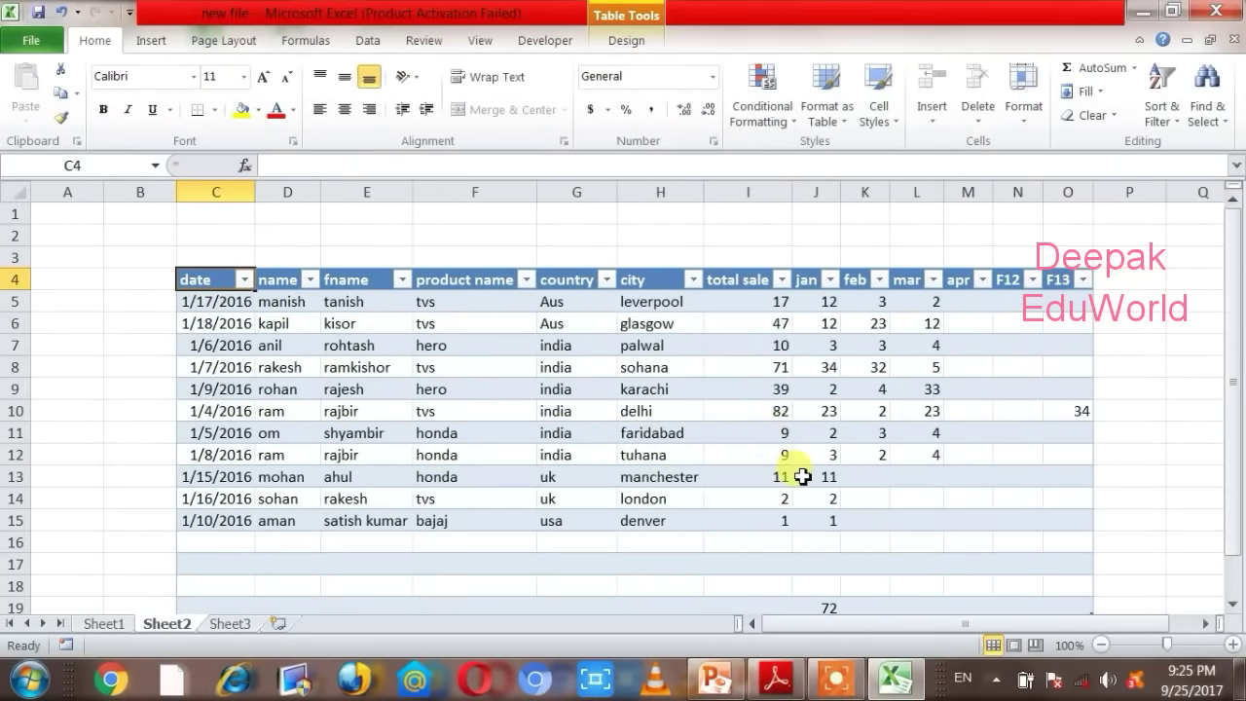
# Step: Refresh all data connections from the imported Sheet2 table and check the columns after city
pyautogui.click(107, 625)
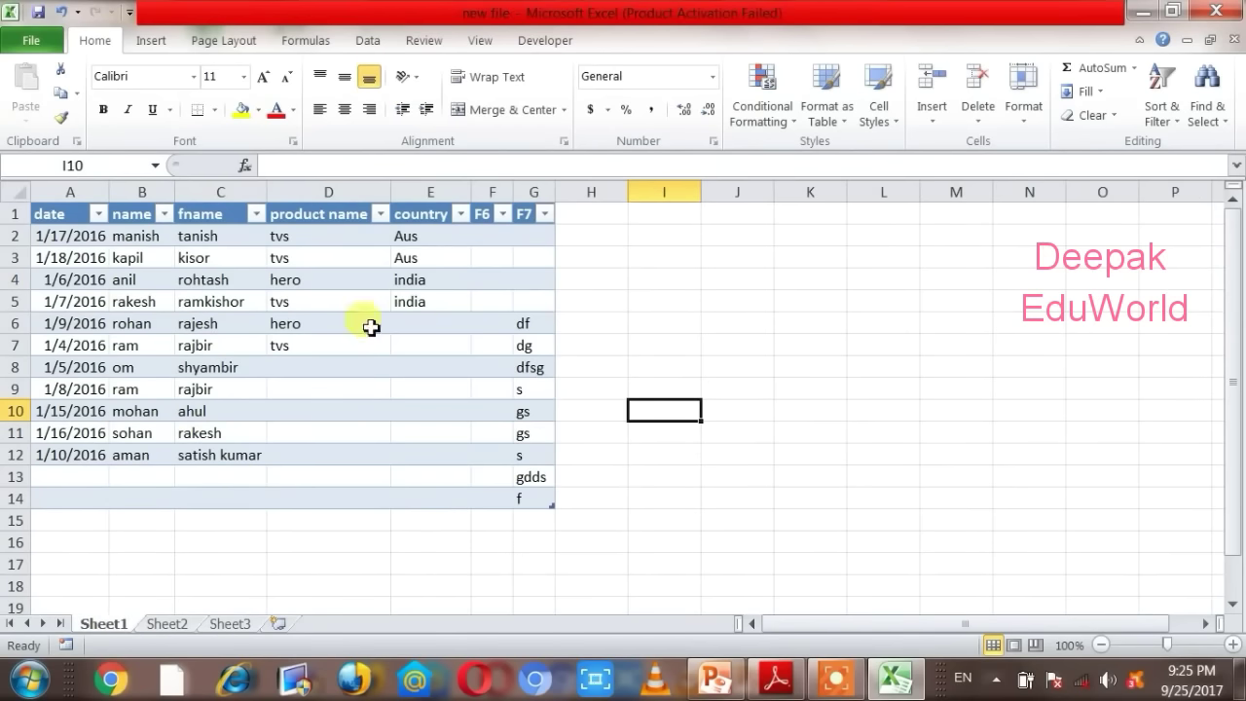
pyautogui.click(167, 625)
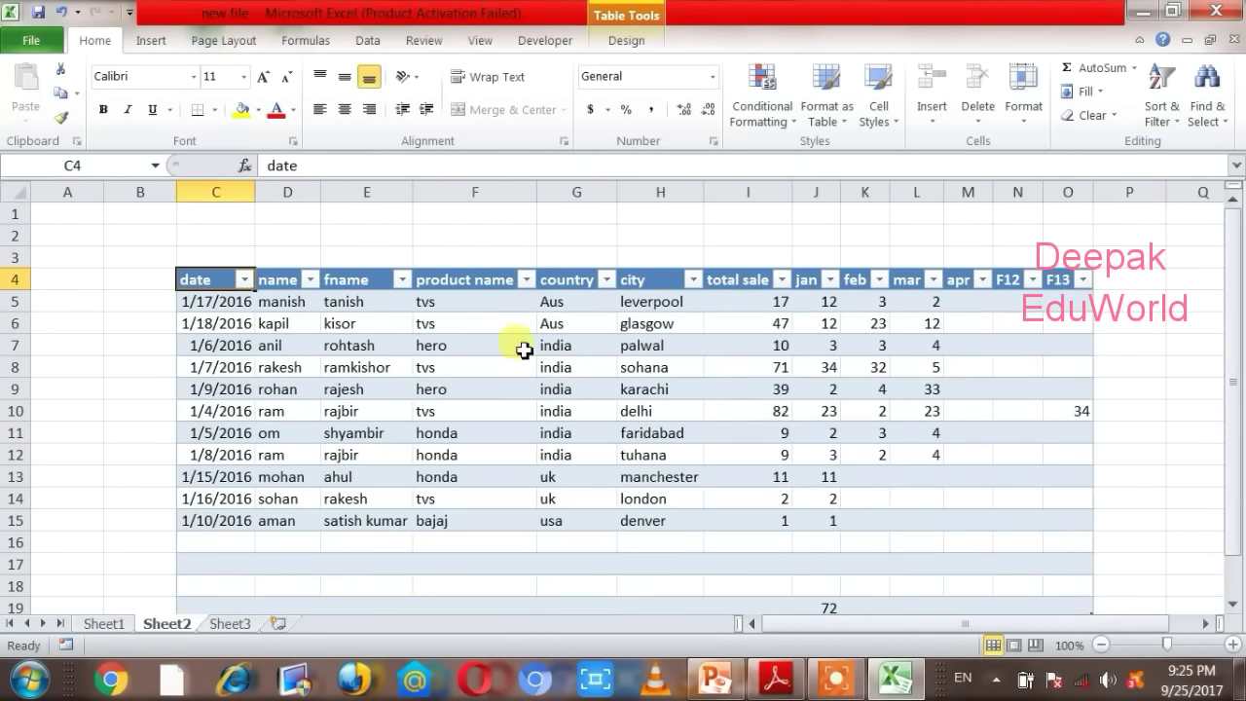
pyautogui.click(827, 409)
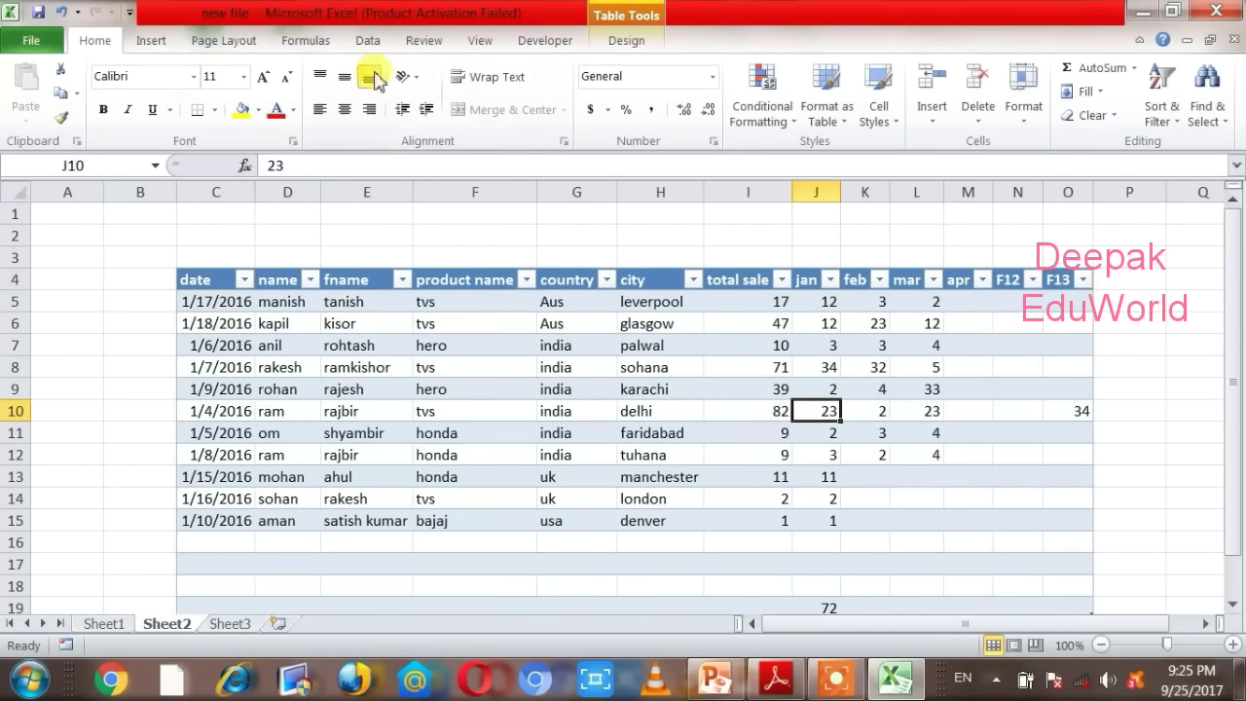
pyautogui.click(369, 42)
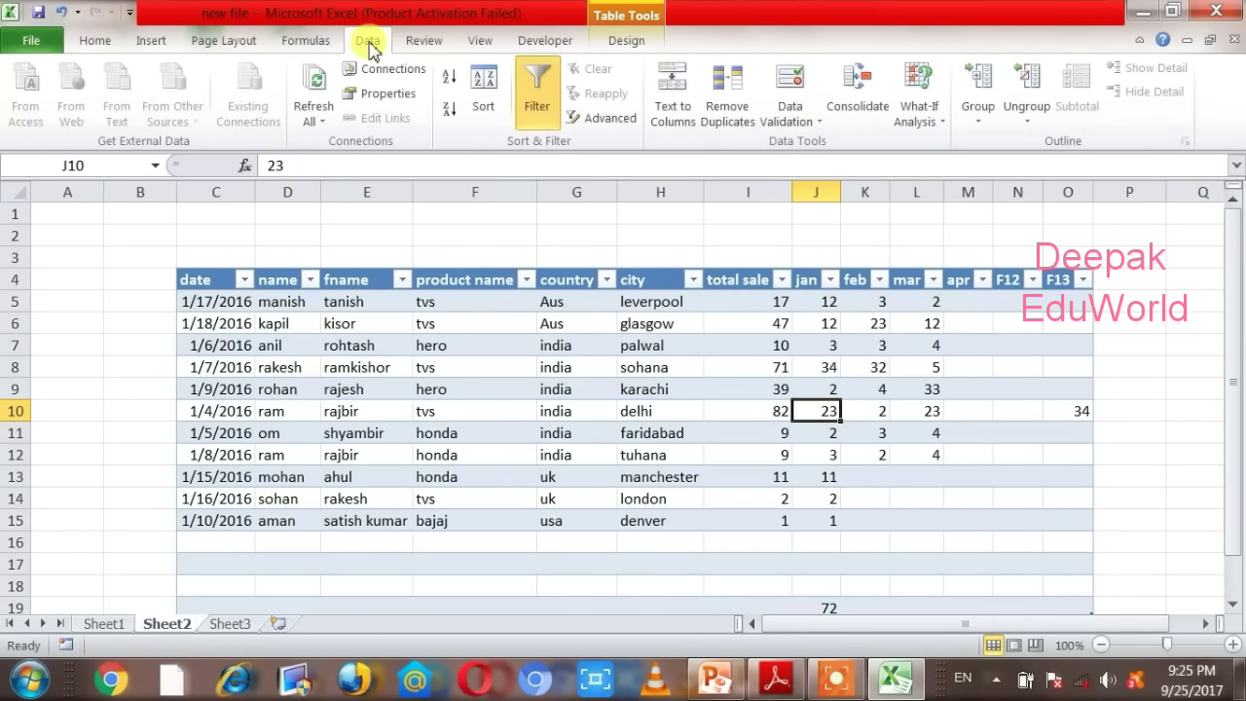
pyautogui.click(312, 119)
pyautogui.click(377, 146)
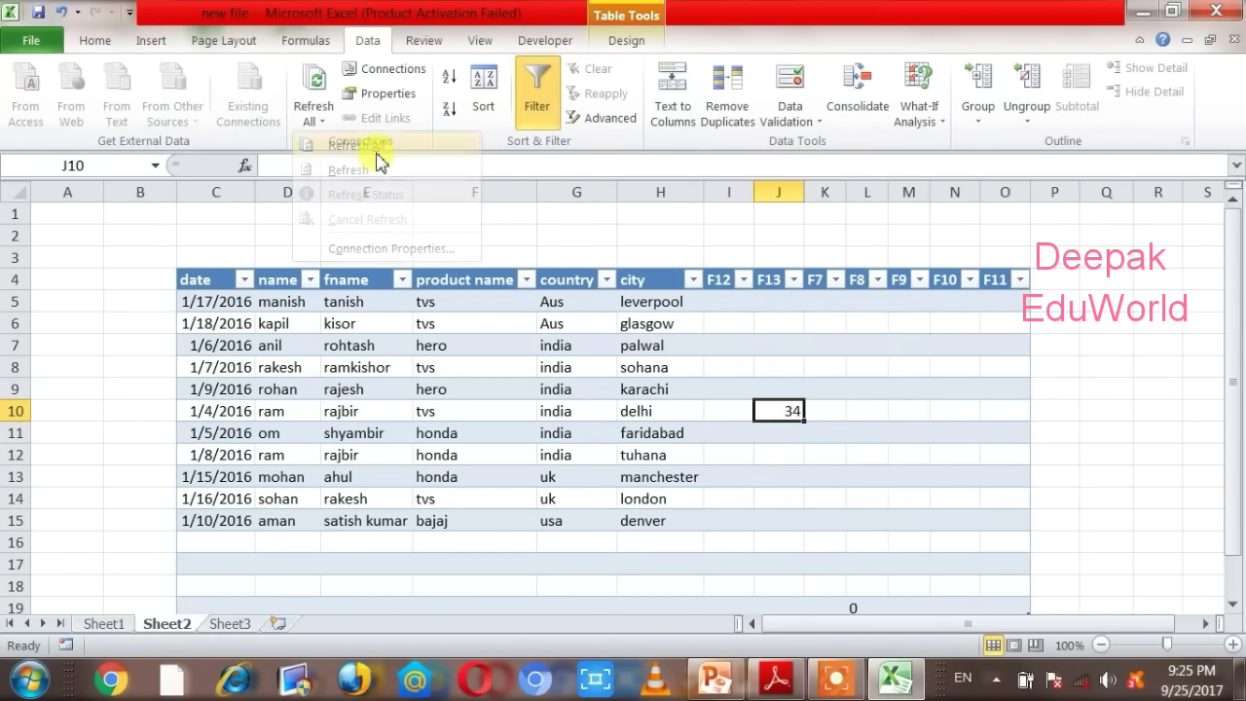
pyautogui.moveTo(729, 304); pyautogui.dragTo(998, 524)
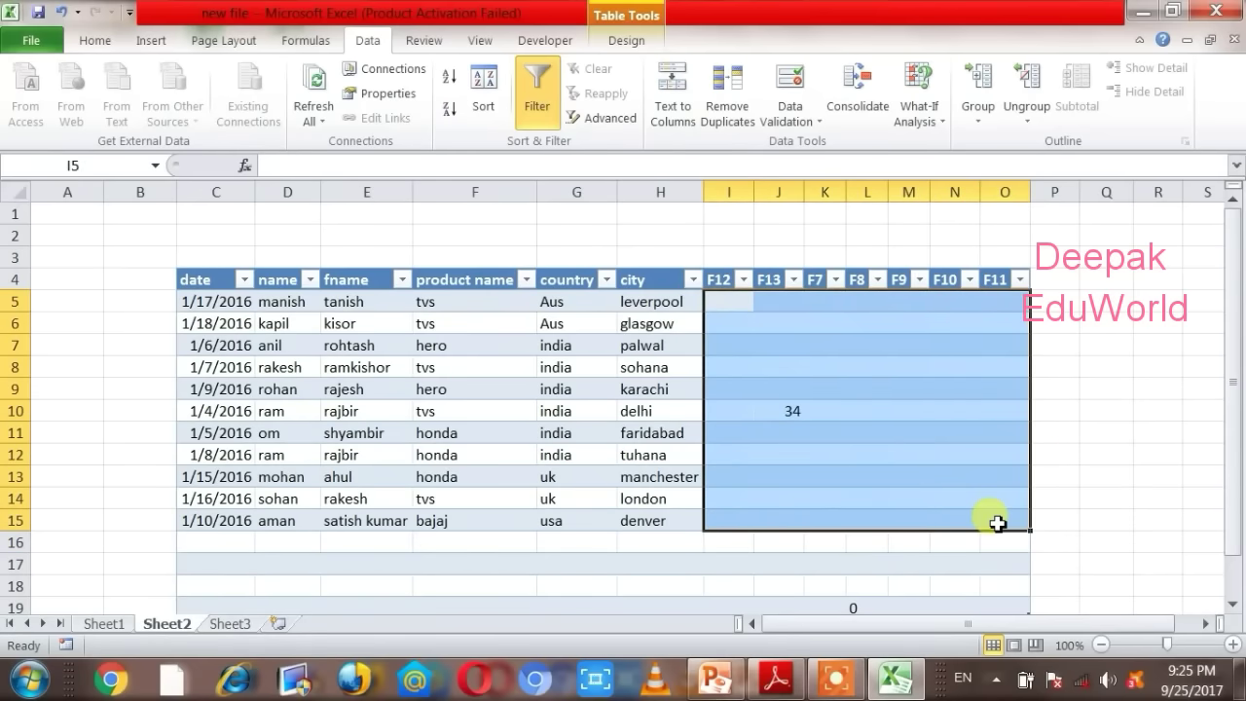
pyautogui.click(1087, 405)
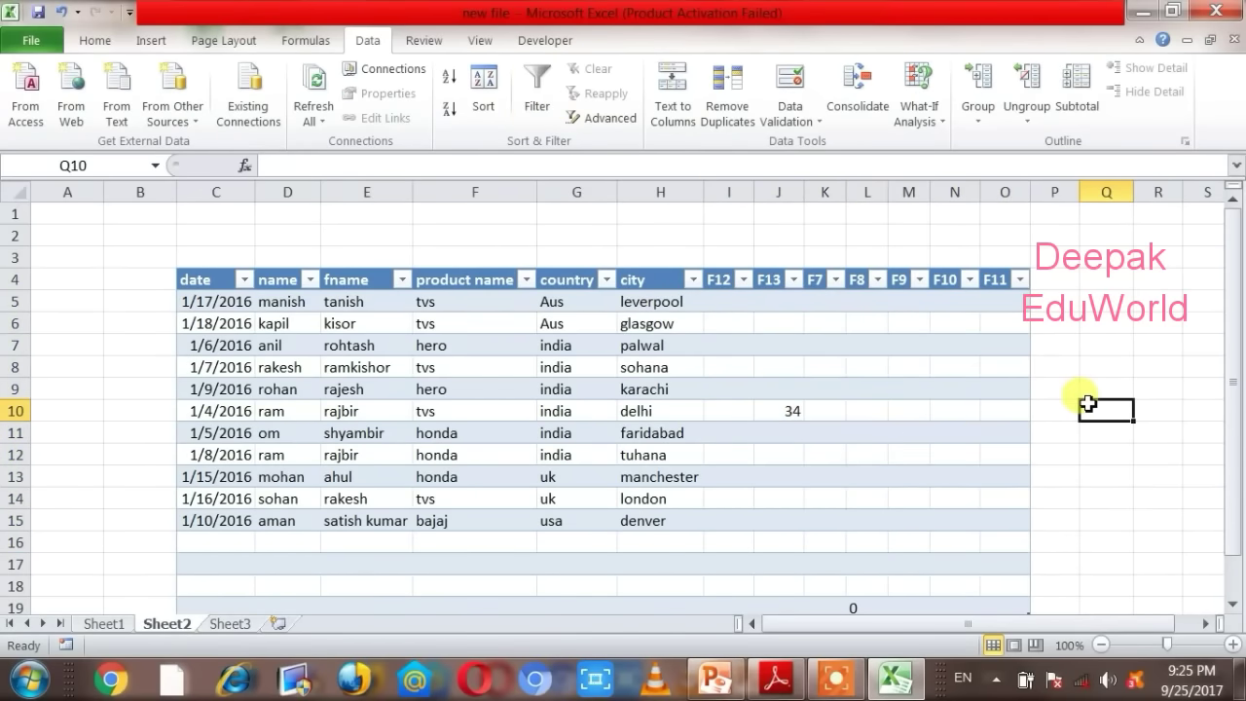